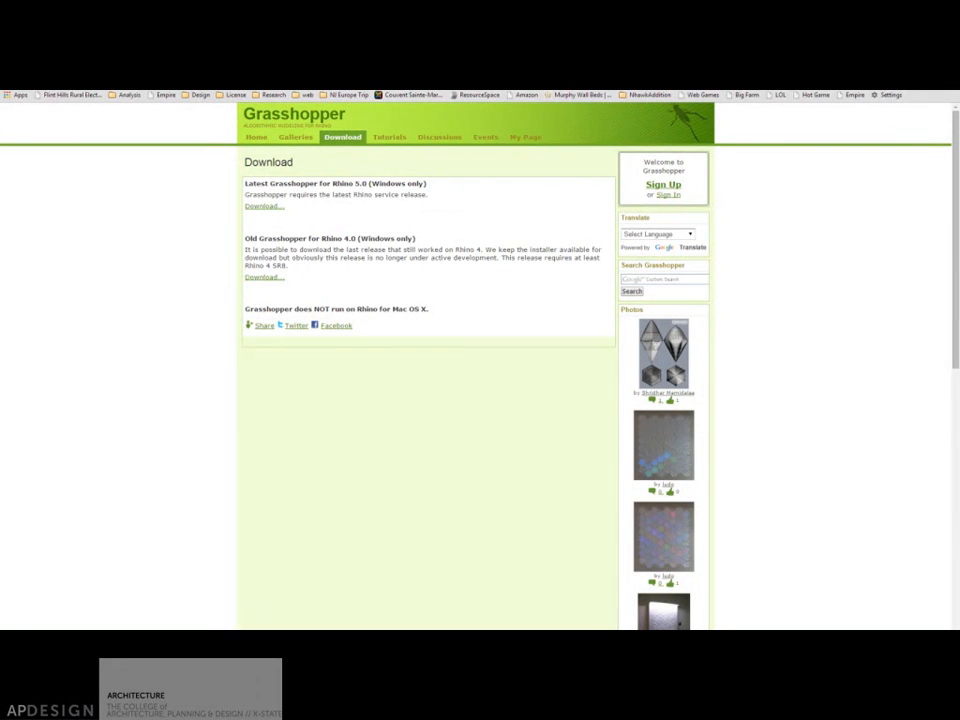
Open the Grasshopper site's Tutorials page and look through the listed videos, manuals and books.
mouse_move(353, 141)
mouse_move(390, 143)
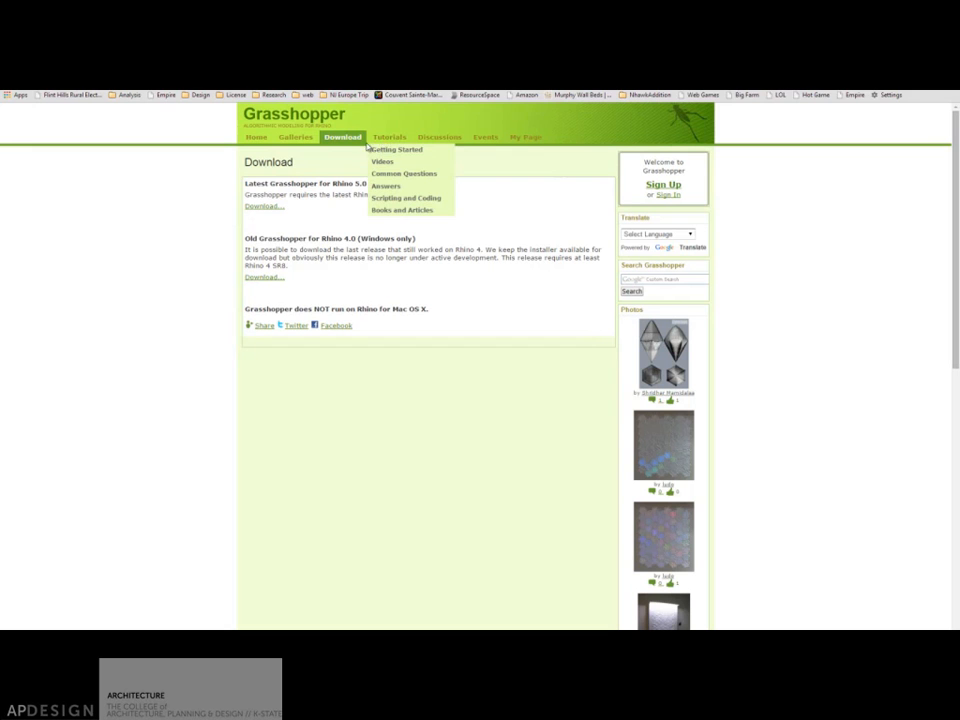
left_click(391, 138)
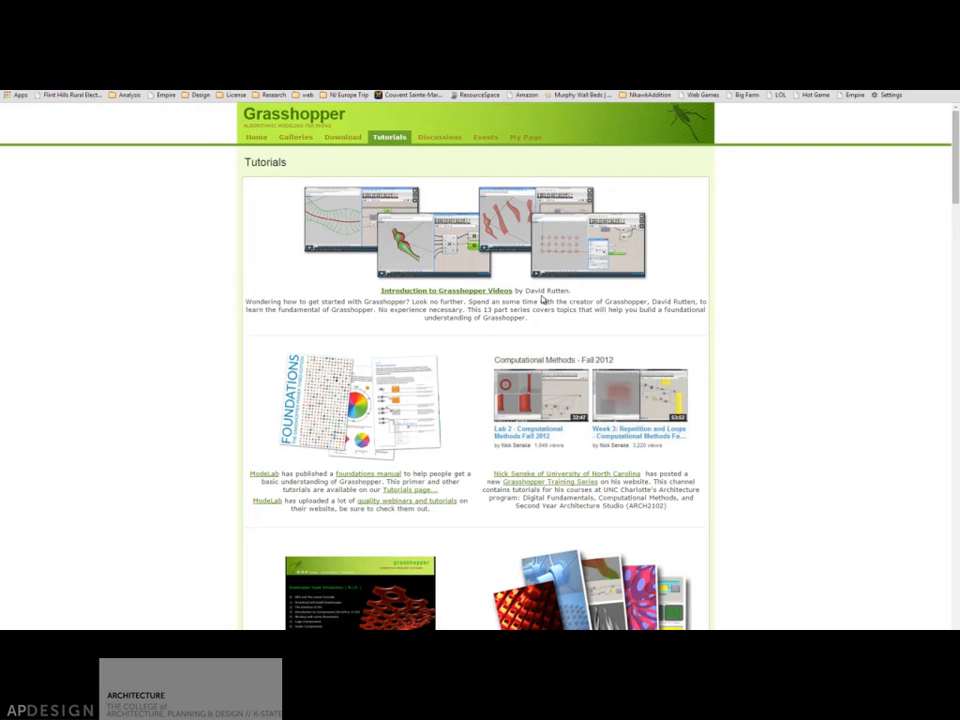
scroll(543, 298, "down", 5)
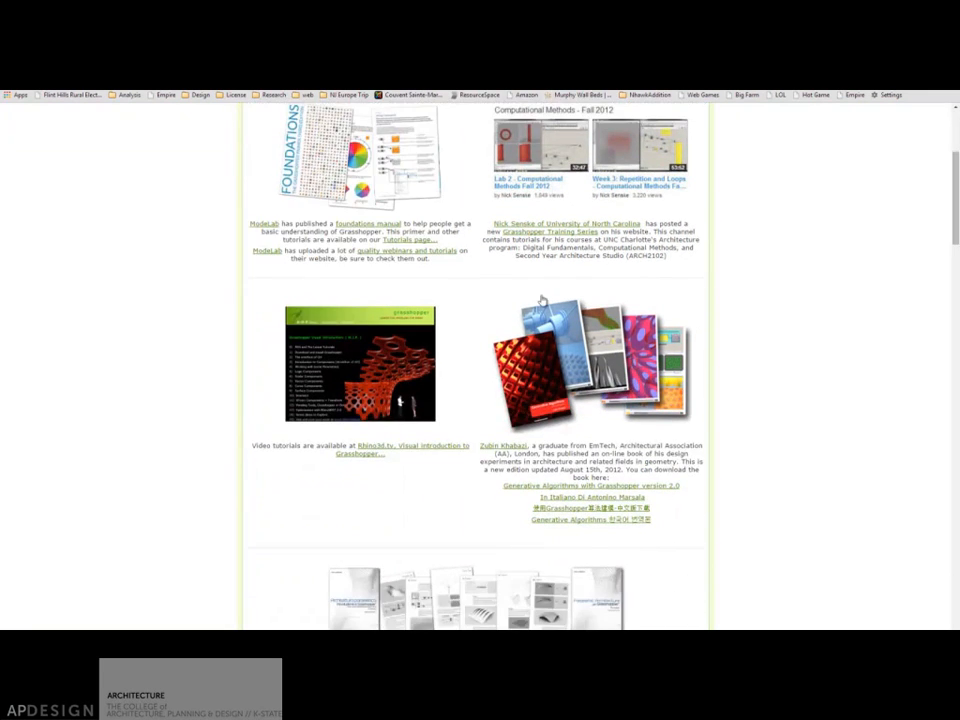
scroll(541, 300, "down", 6)
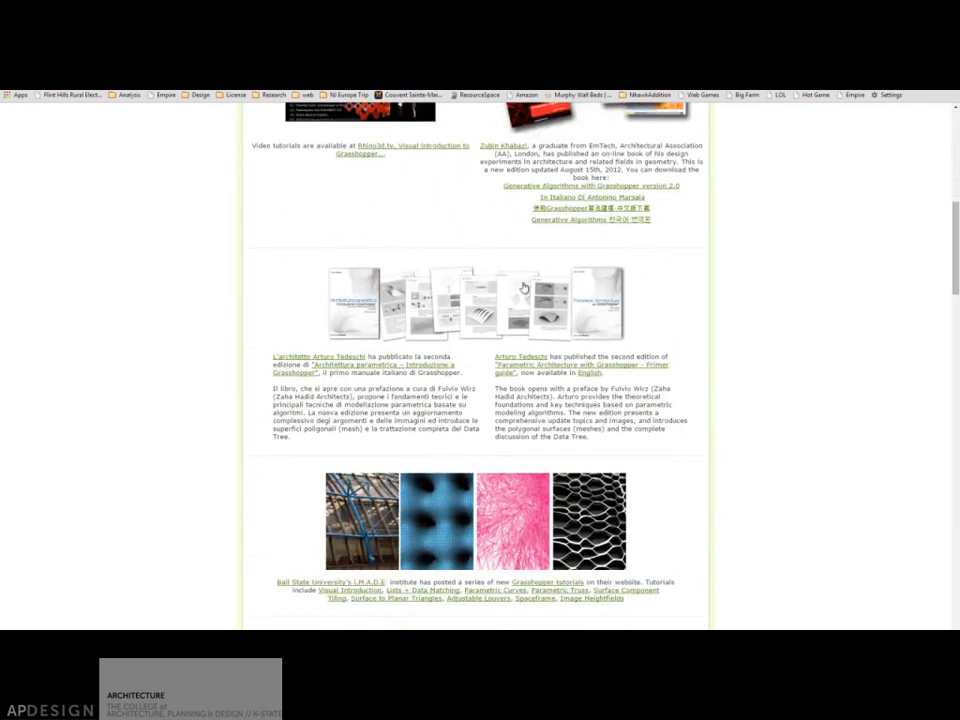
scroll(497, 298, "up", 3)
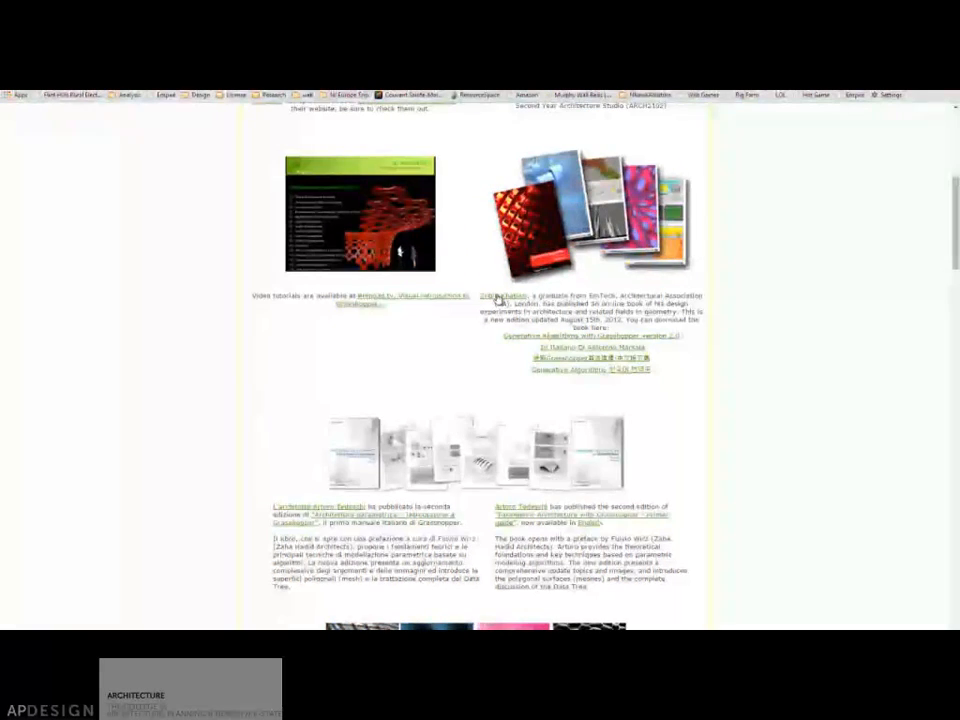
scroll(497, 298, "down", 10)
scroll(497, 298, "down", 8)
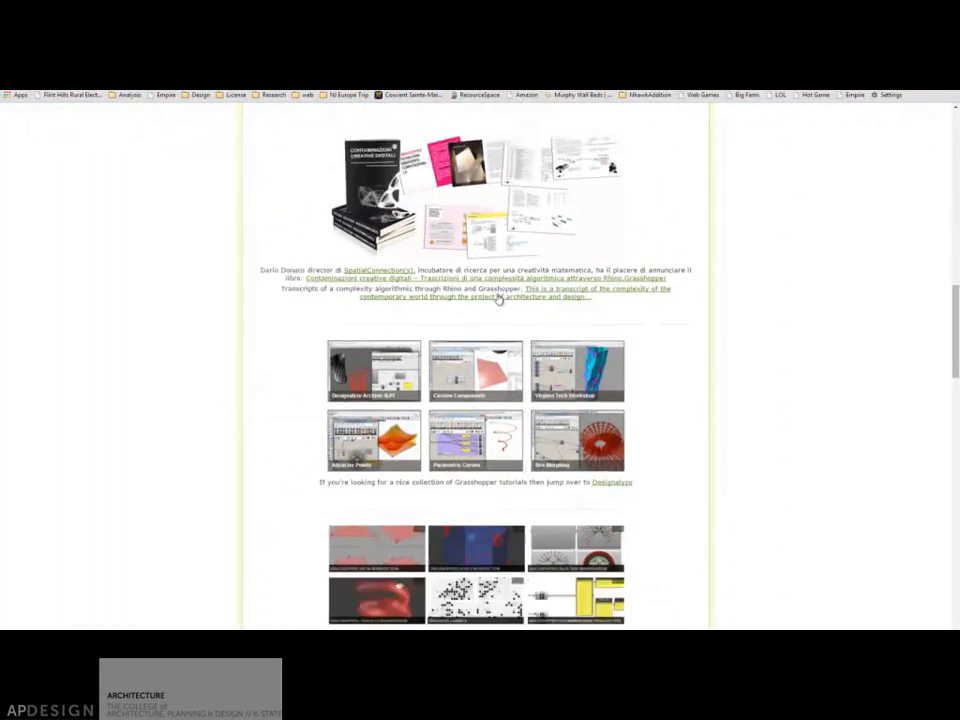
scroll(497, 298, "down", 4)
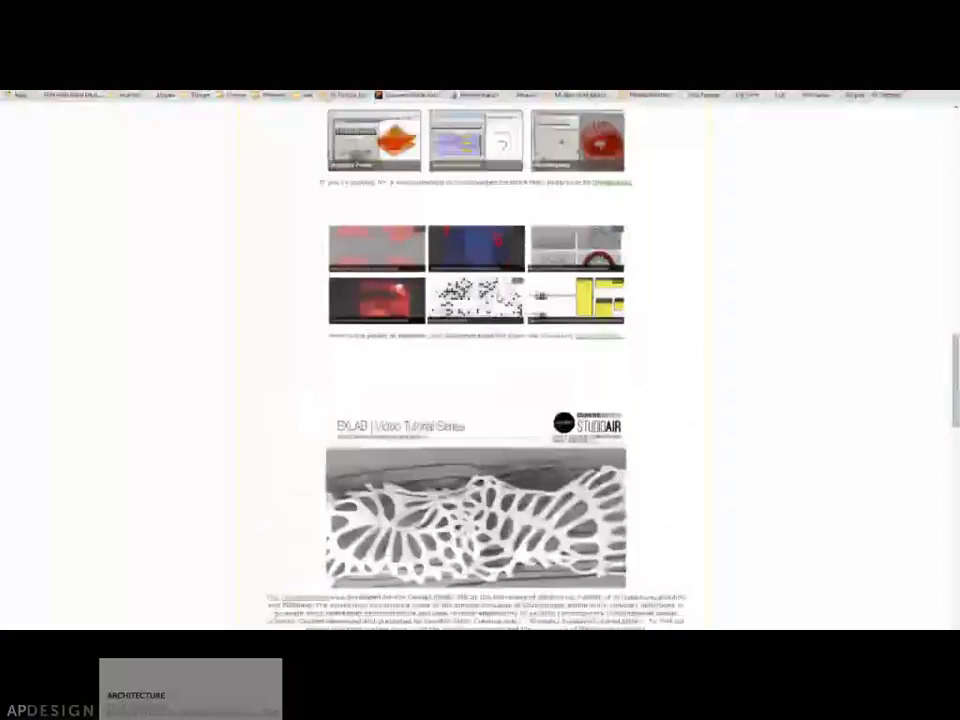
scroll(497, 300, "up", 20)
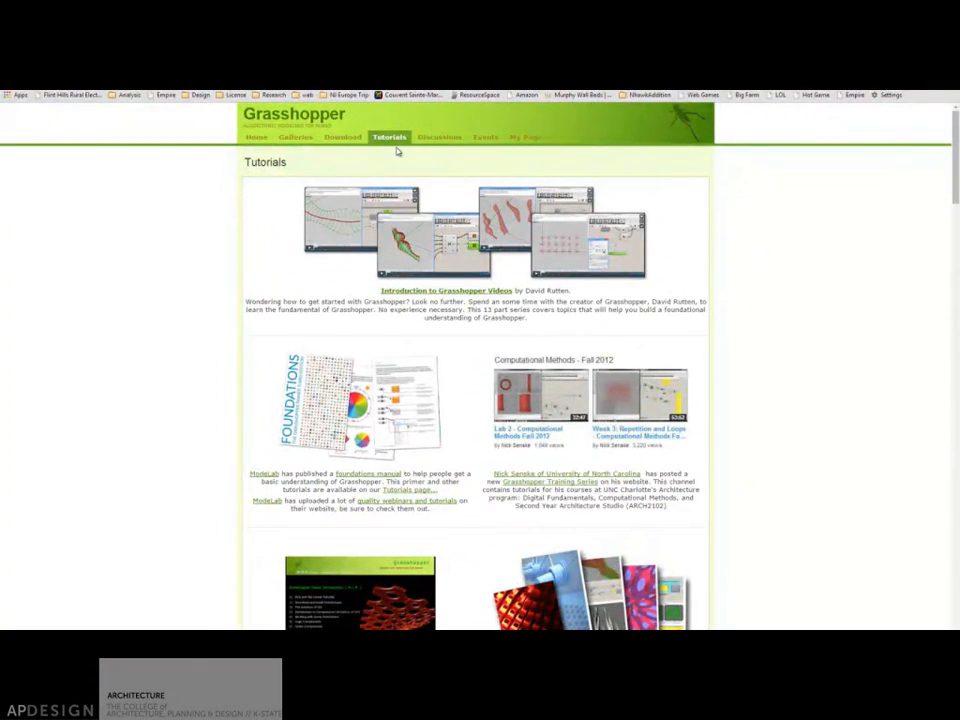
mouse_move(458, 147)
mouse_move(349, 145)
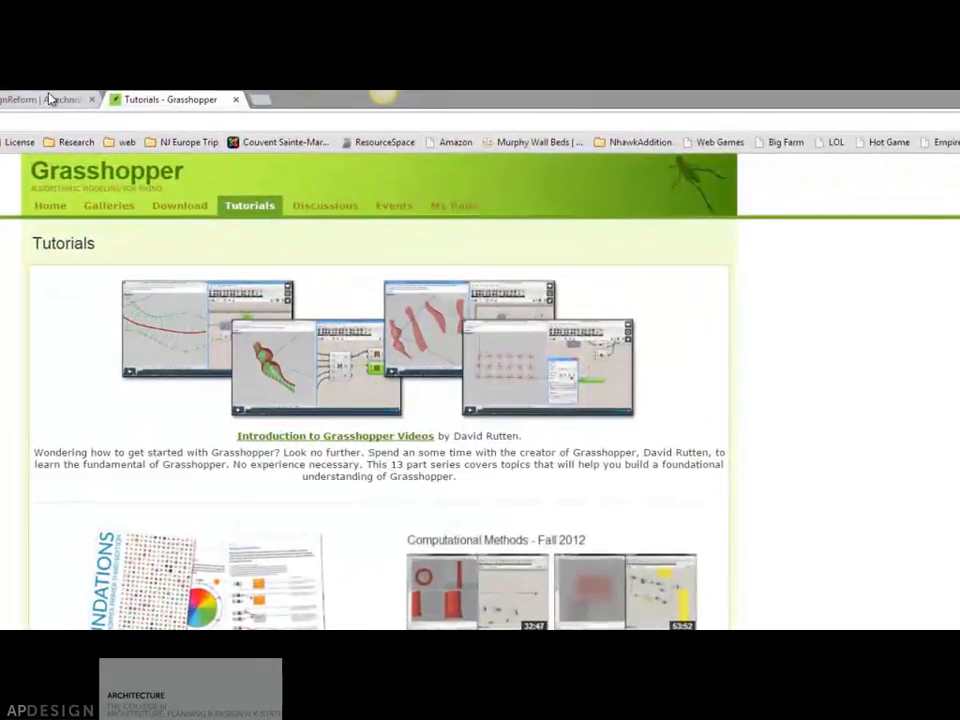
Switch to the designreform site and examine the software topics offered under its learning section.
left_click(256, 66)
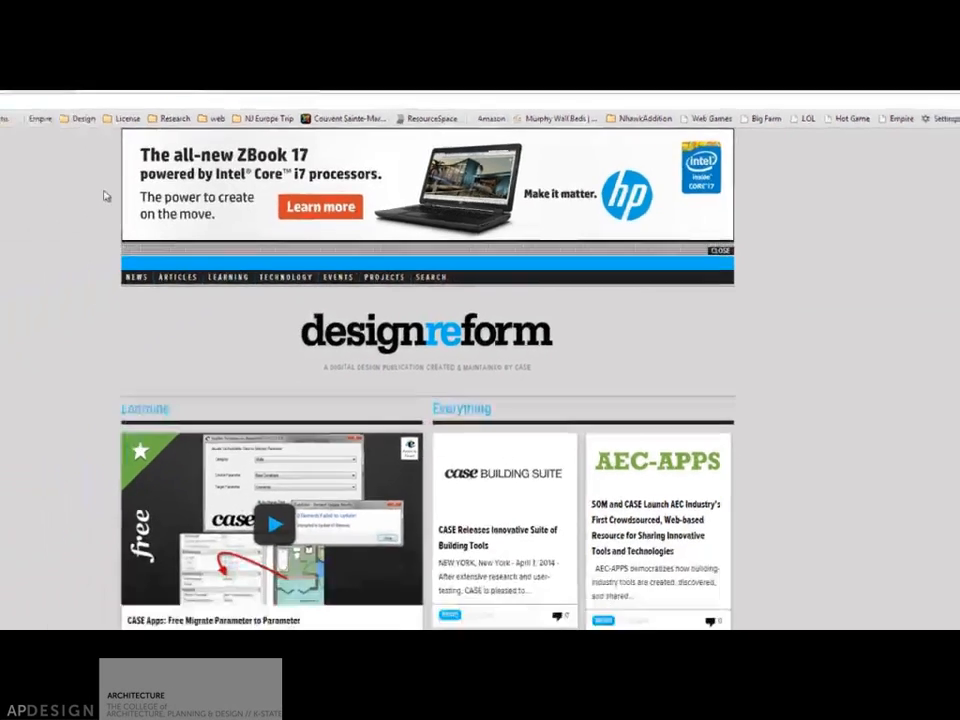
scroll(217, 155, "down", 3)
scroll(217, 155, "up", 3)
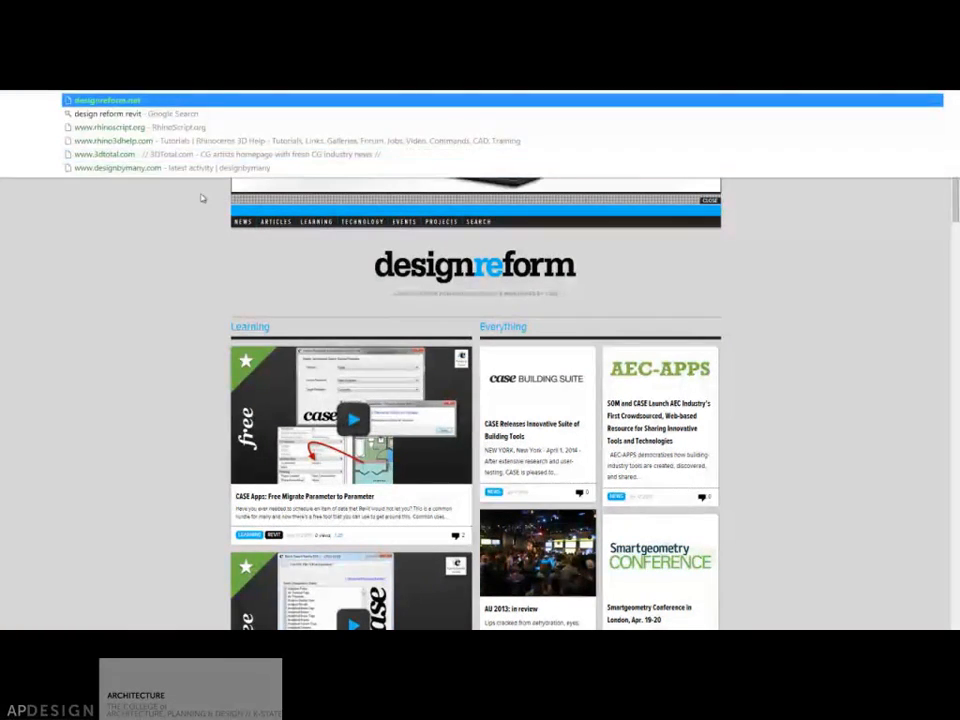
mouse_move(327, 225)
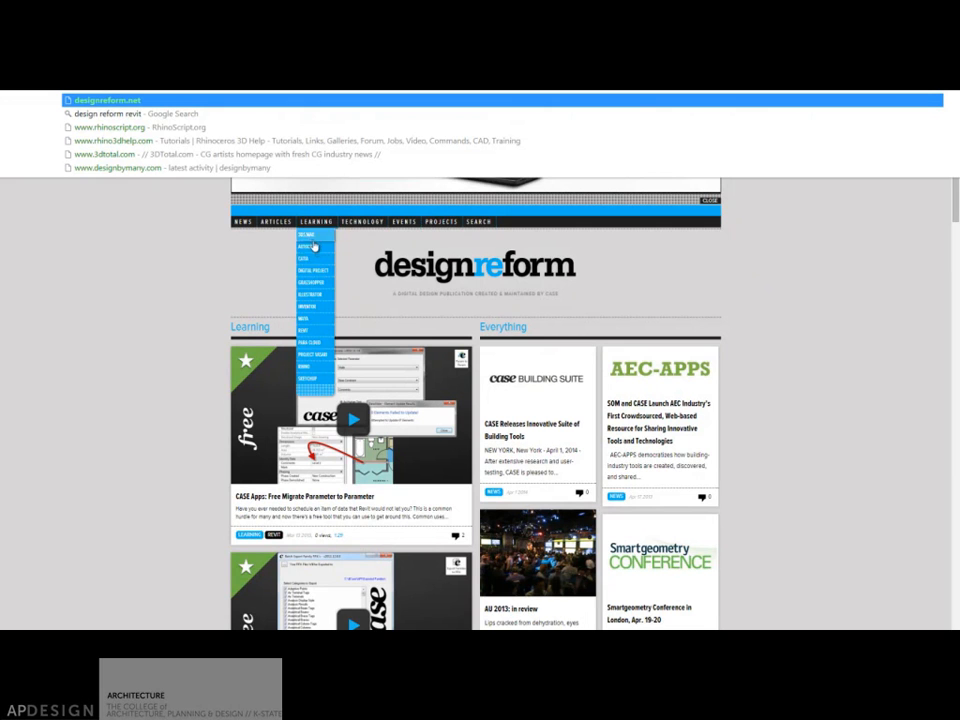
left_click(220, 256)
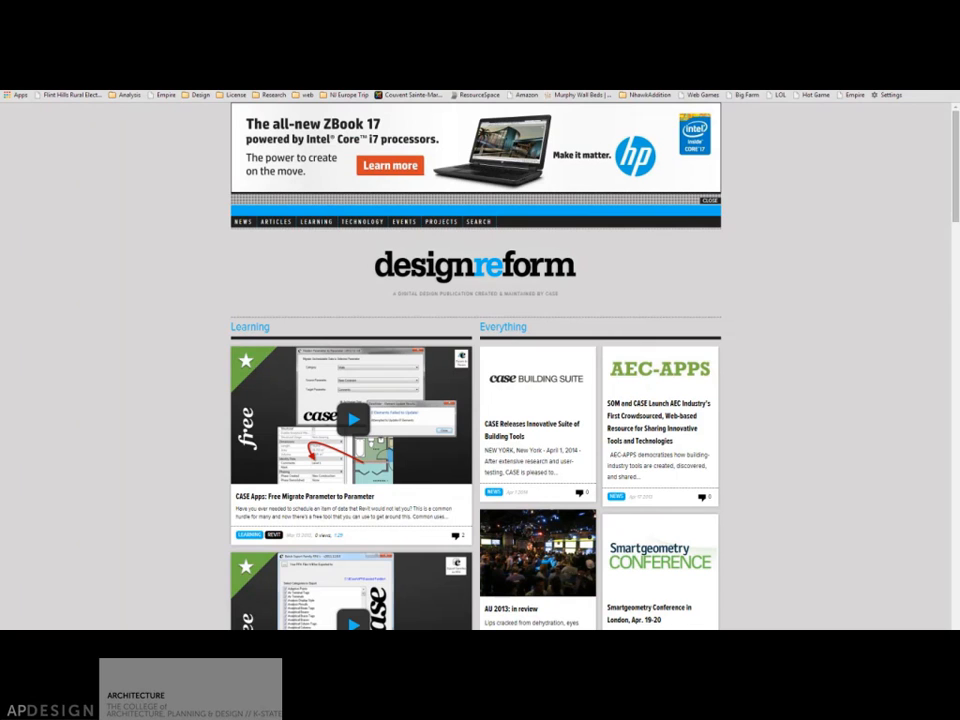
Switch to the digital toolbox site and examine its grasshopper and rhinoceros tutorial categories.
key("ctrl+Tab")
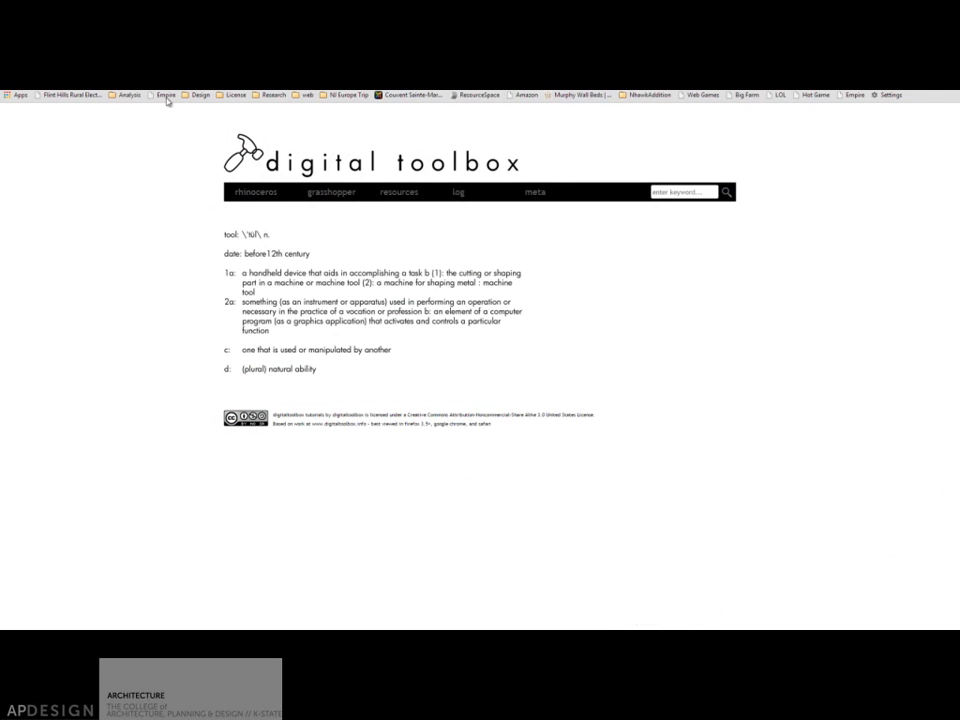
mouse_move(337, 193)
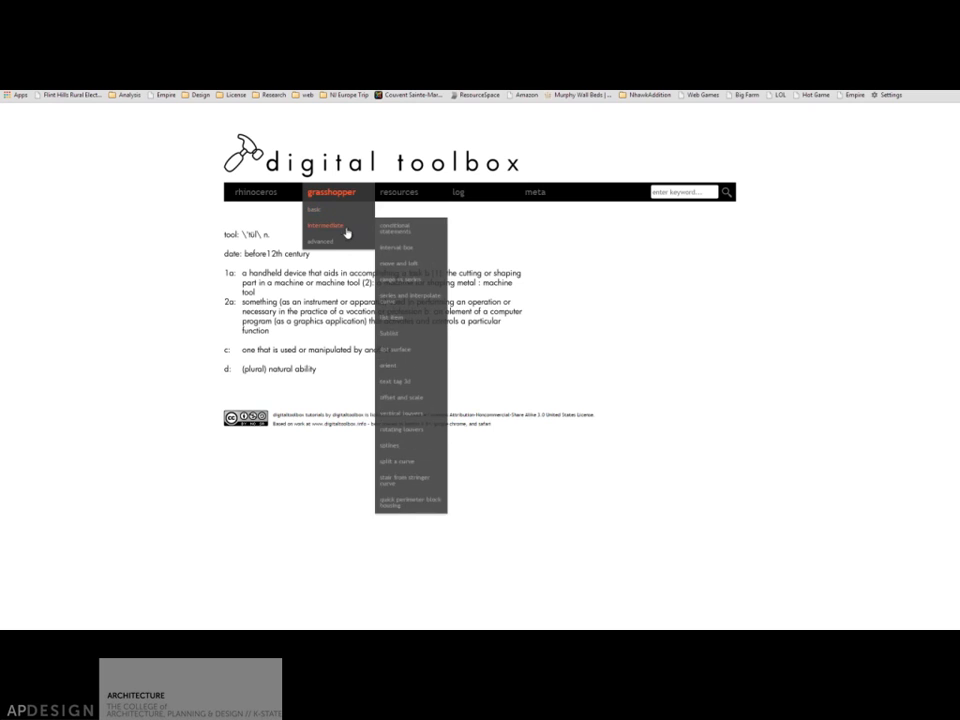
mouse_move(259, 194)
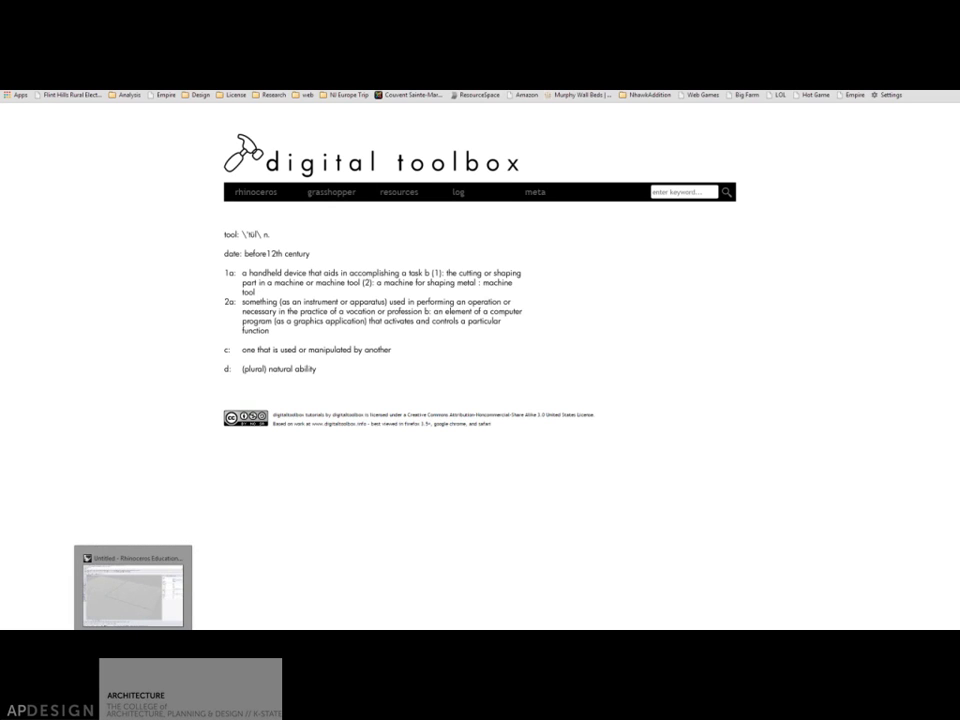
Switch to Rhino and dock the Grasshopper window beside the Perspective viewport so it fills half of the screen.
left_click(133, 642)
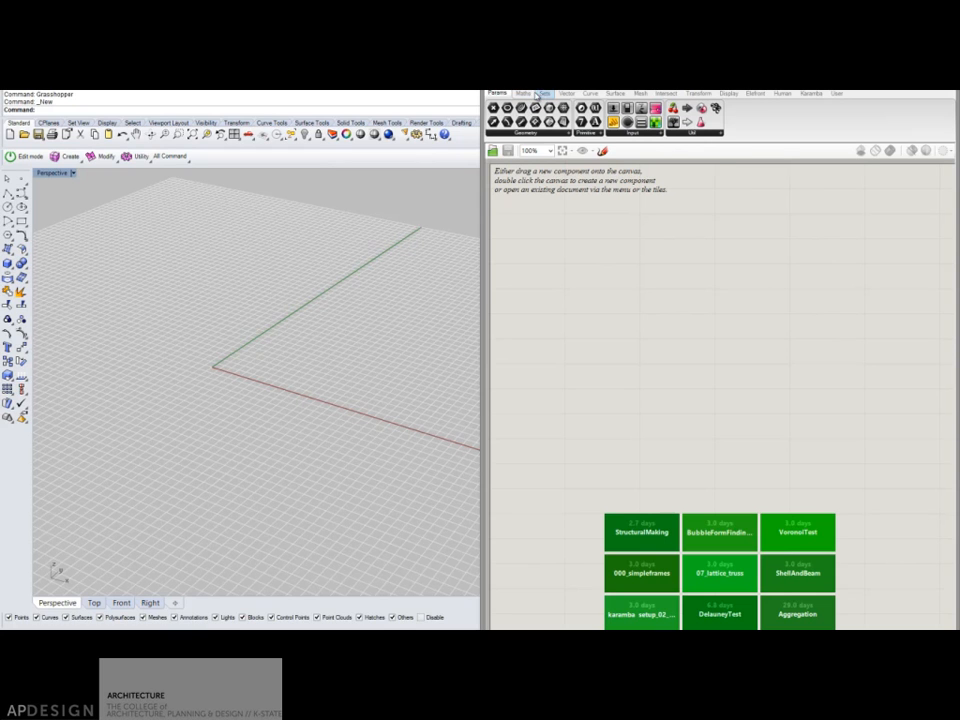
mouse_move(528, 94)
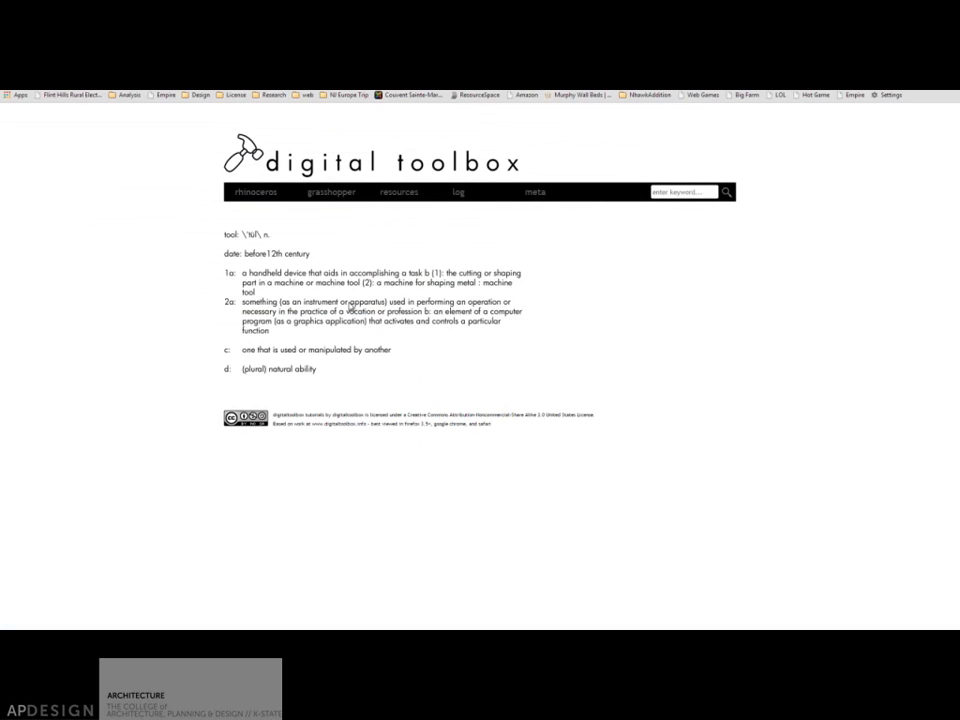
mouse_move(336, 221)
mouse_move(134, 640)
left_click(134, 592)
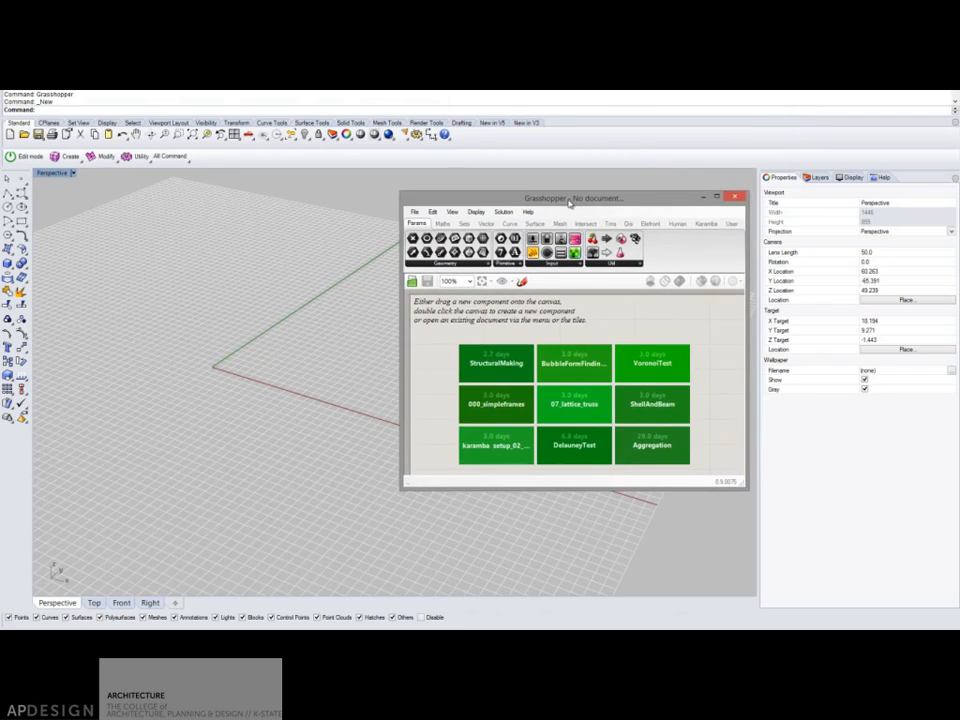
left_click_drag(574, 194, 736, 66)
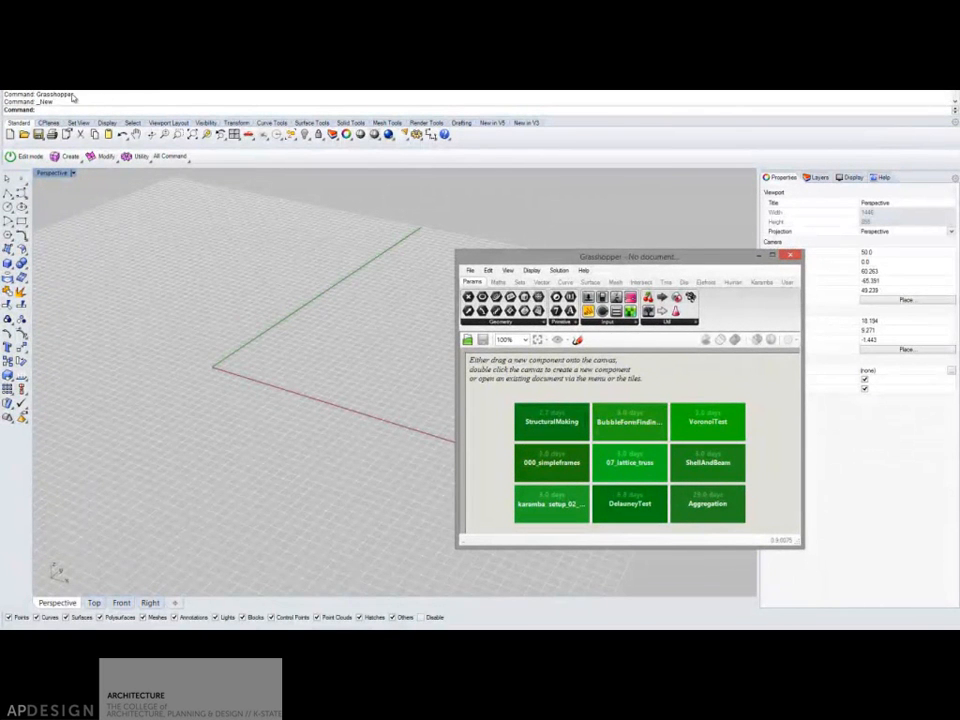
left_click_drag(607, 255, 957, 95)
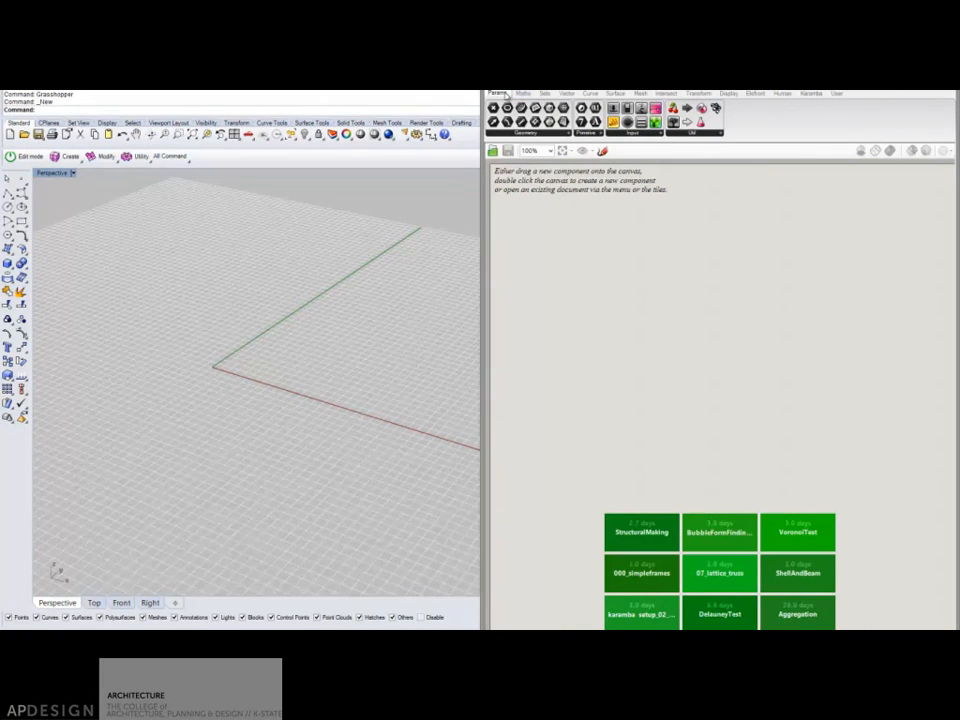
Place a Number Slider from the Input components on the empty Grasshopper canvas.
left_click(550, 134)
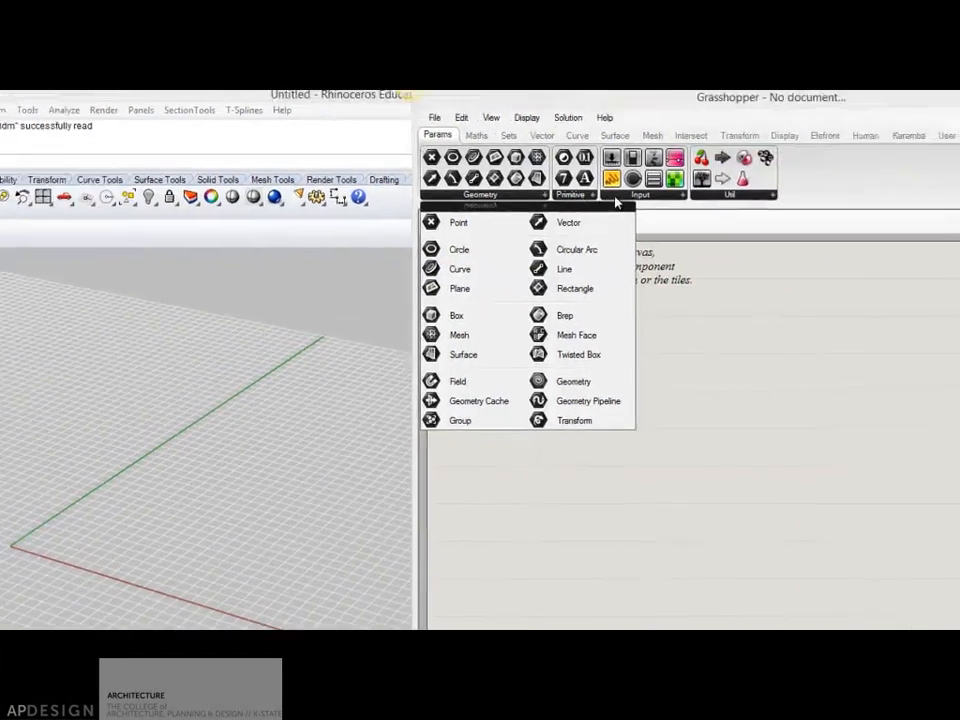
left_click(912, 190)
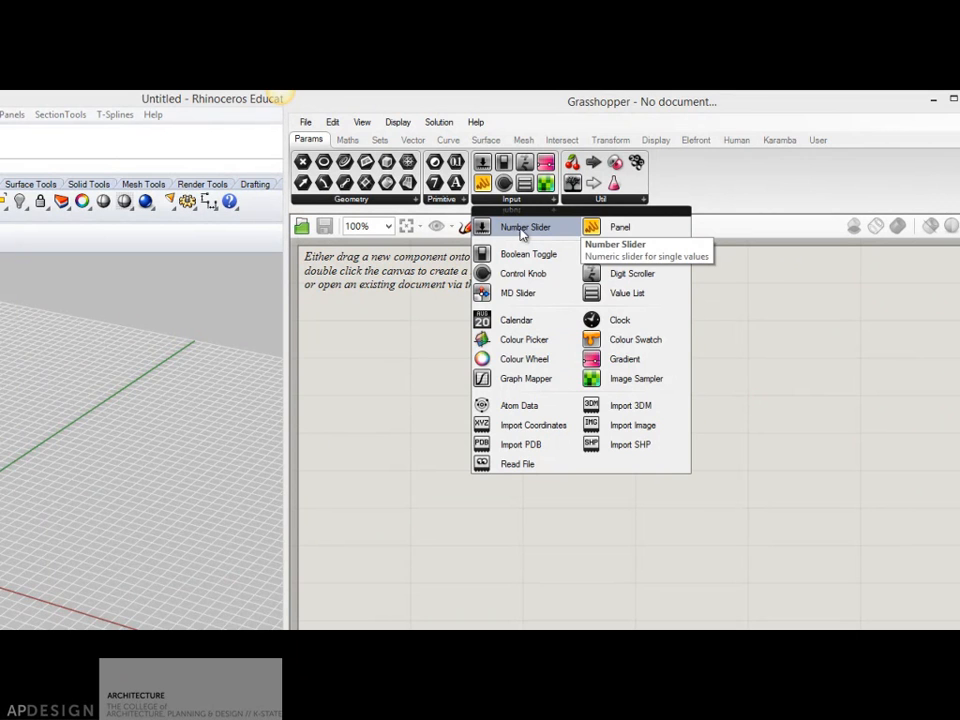
left_click_drag(521, 232, 484, 371)
Try the slider's digit count, rounding modes and maximum value in its settings, and discard the changes.
left_click(376, 360)
double_click(376, 360)
left_click_drag(400, 340, 390, 341)
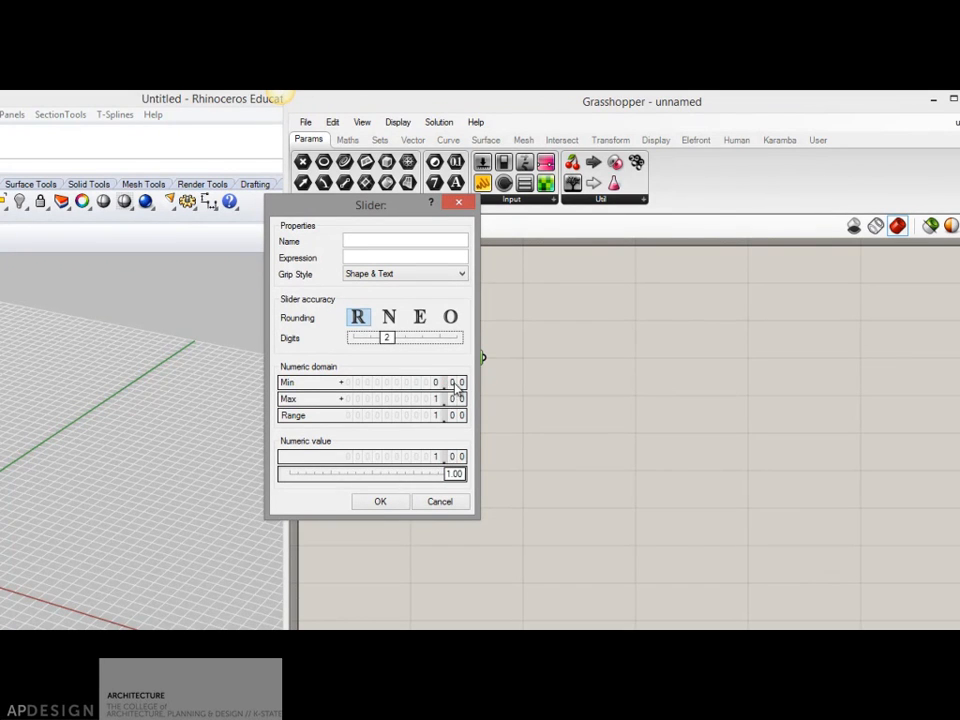
mouse_move(383, 345)
left_mouse_down()
mouse_move(372, 347)
mouse_move(391, 346)
left_mouse_up()
left_click(389, 317)
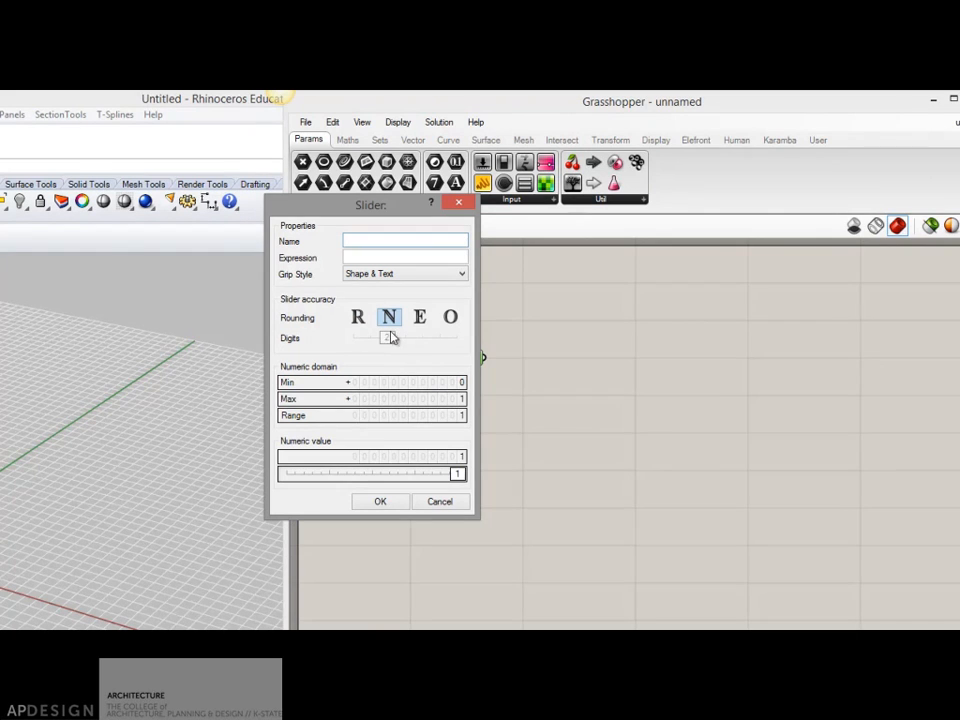
left_click(420, 322)
left_click(450, 318)
left_click(389, 318)
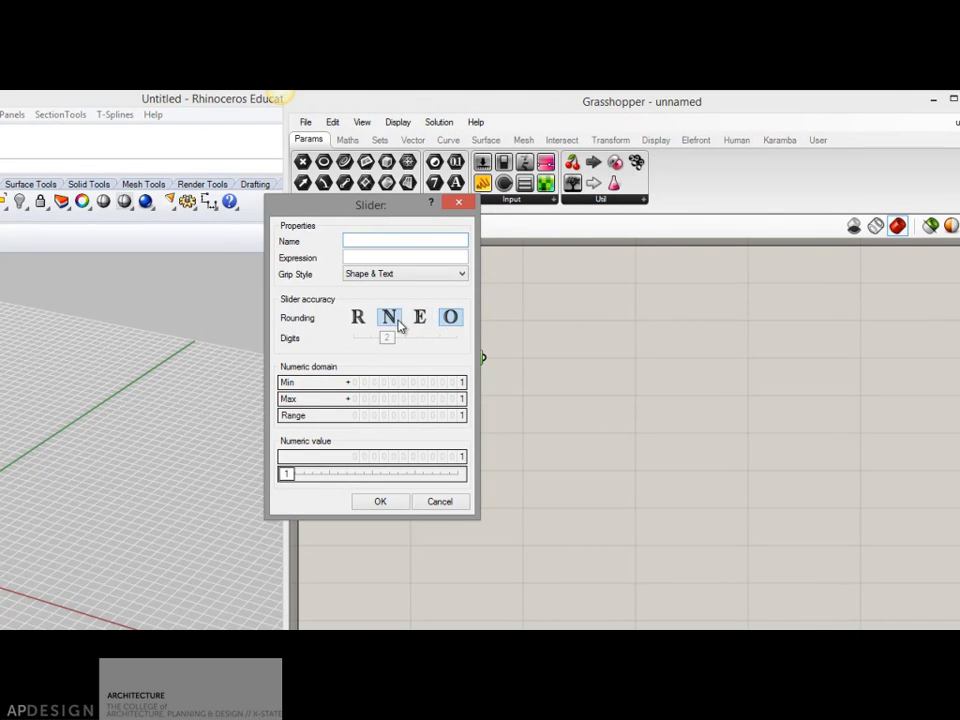
left_click(360, 320)
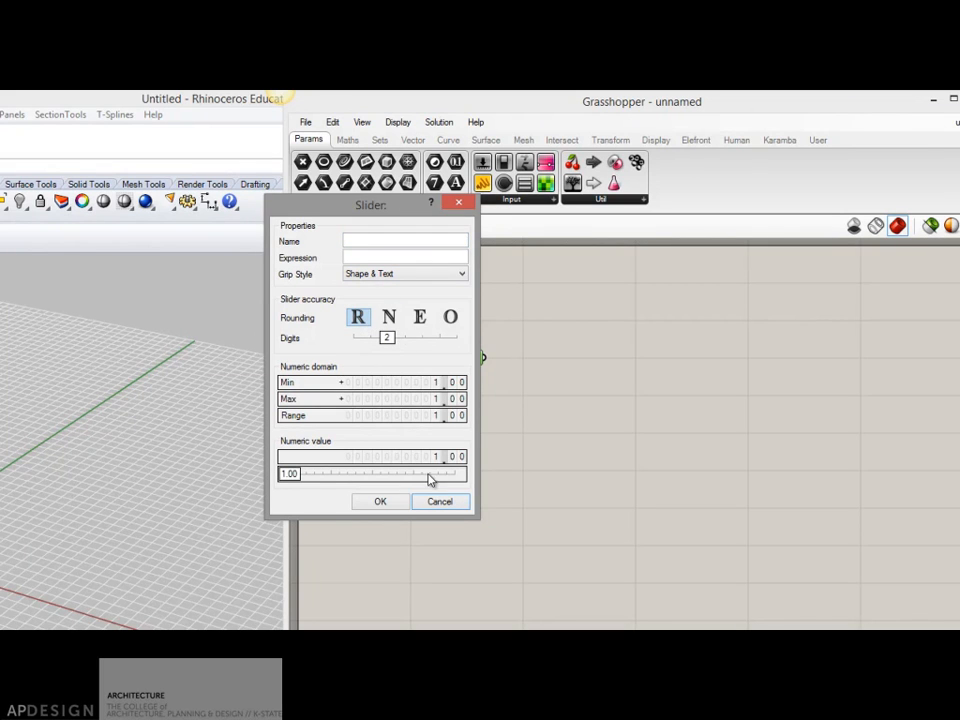
left_click_drag(437, 399, 443, 336)
left_click_drag(441, 403, 443, 358)
left_click(439, 502)
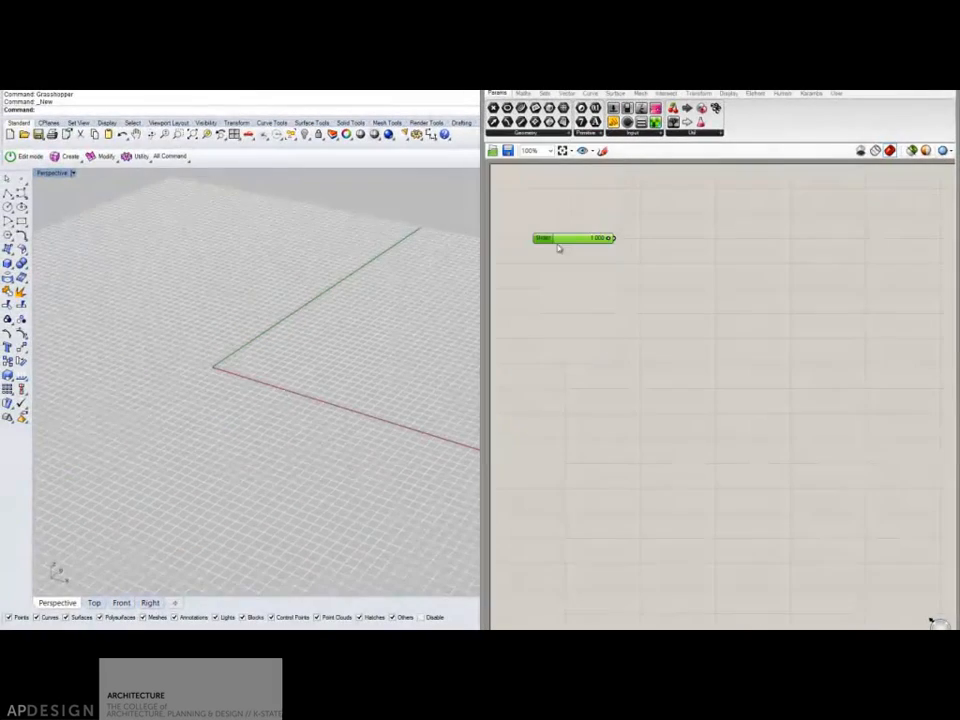
Set the number slider's value to 0.920 directly on the canvas.
mouse_move(609, 240)
left_mouse_down()
mouse_move(560, 240)
mouse_move(608, 240)
left_mouse_up()
left_click(573, 246)
left_click(573, 243)
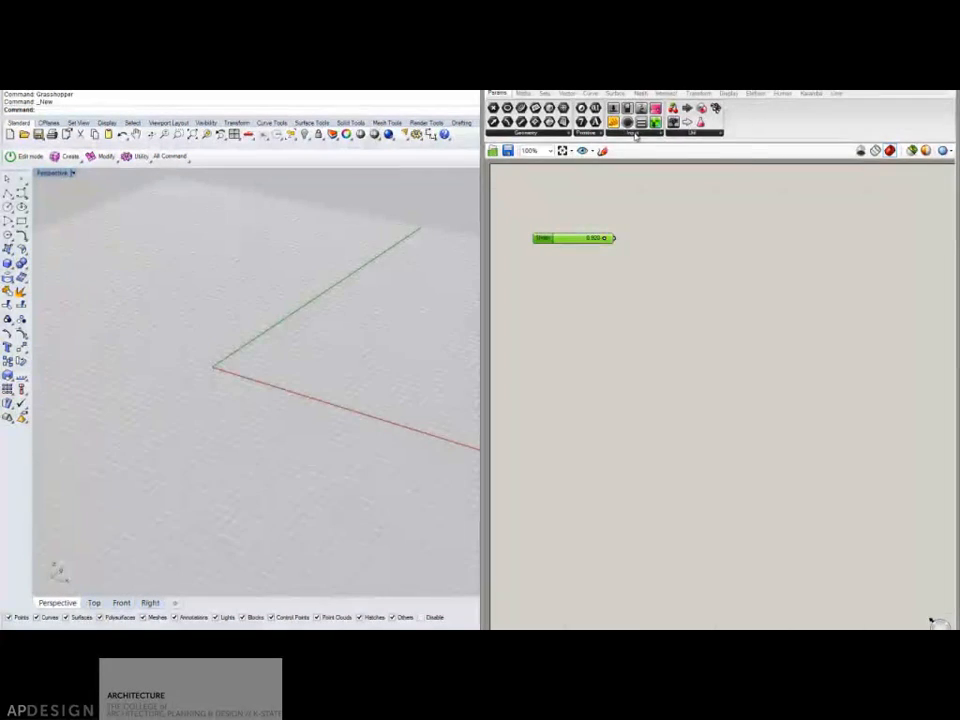
Add a Panel beside the slider, make it taller and connect the slider's output to its input.
left_click(636, 133)
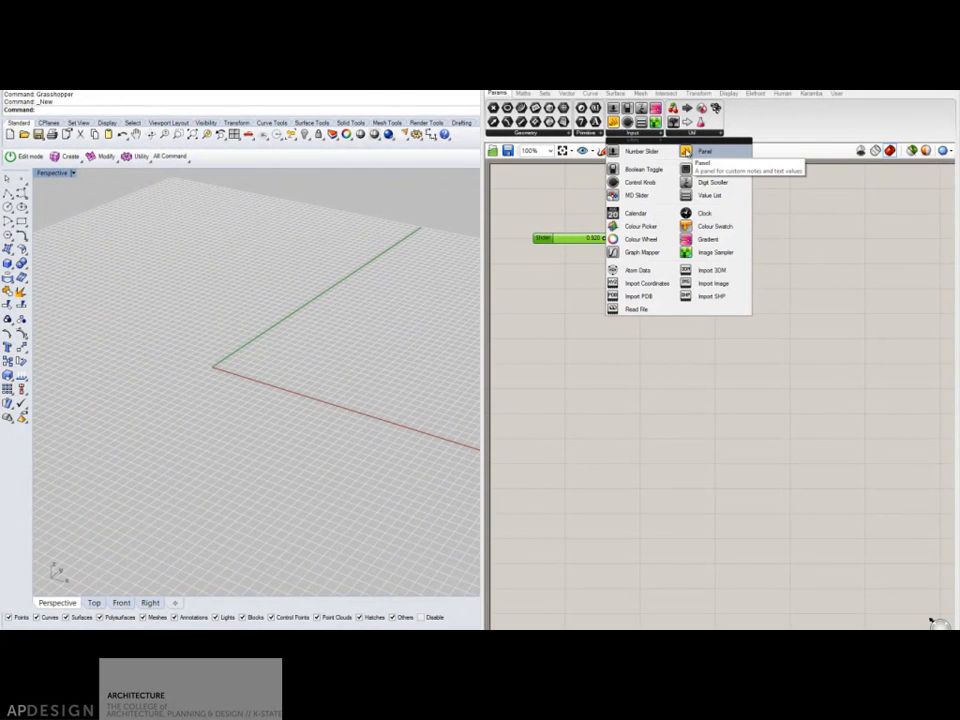
left_click(688, 151)
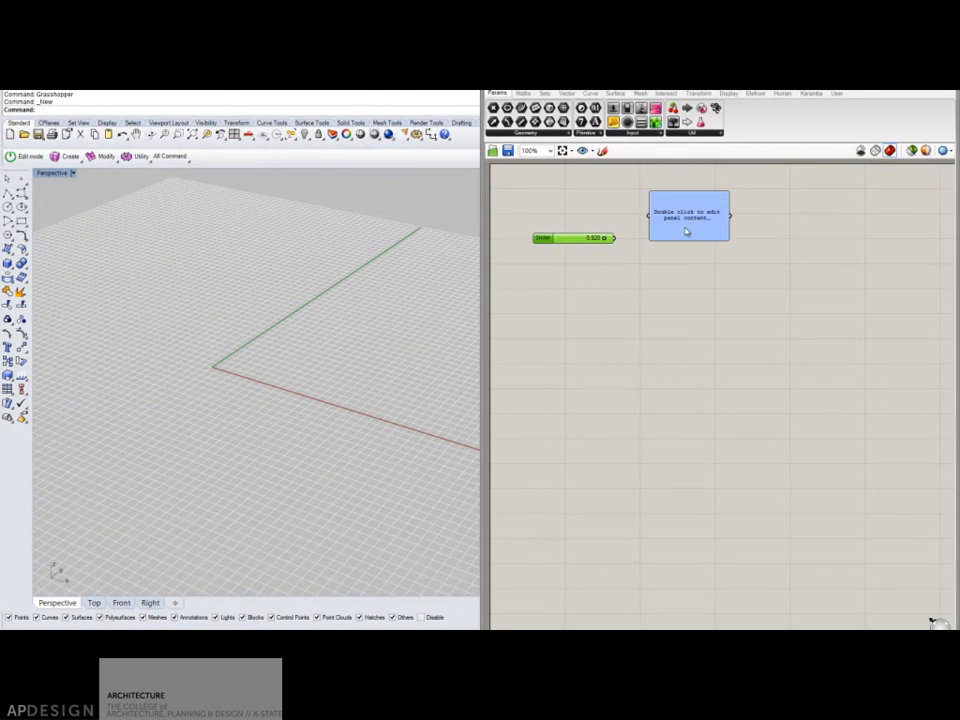
left_click(690, 253)
left_click_drag(700, 260, 699, 316)
left_click_drag(615, 238, 657, 263)
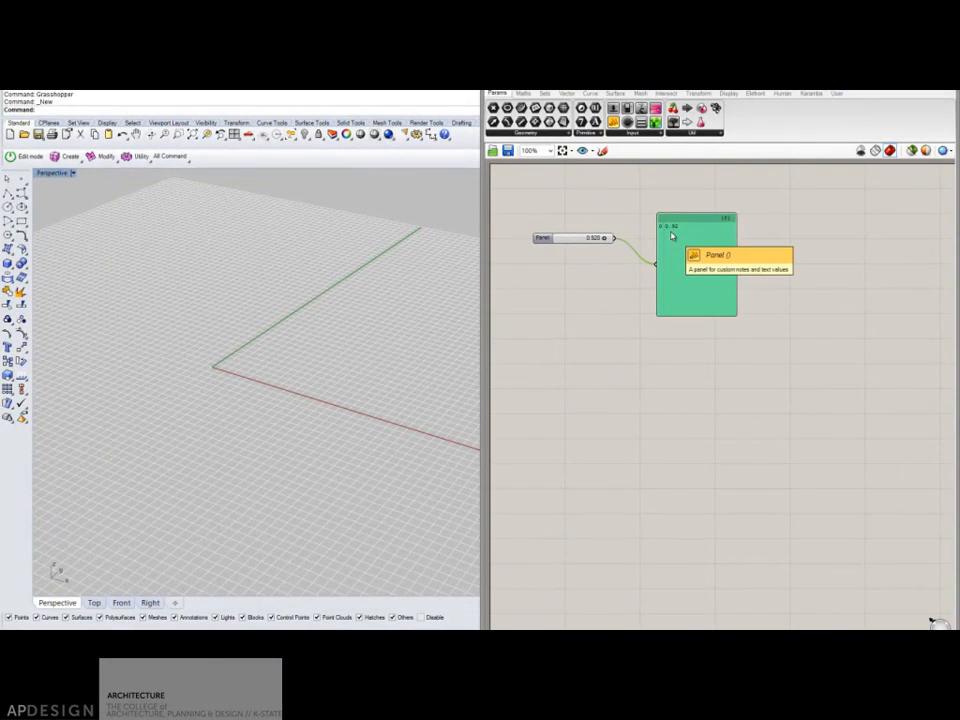
Delete the panel and the number slider from the canvas.
key("Delete")
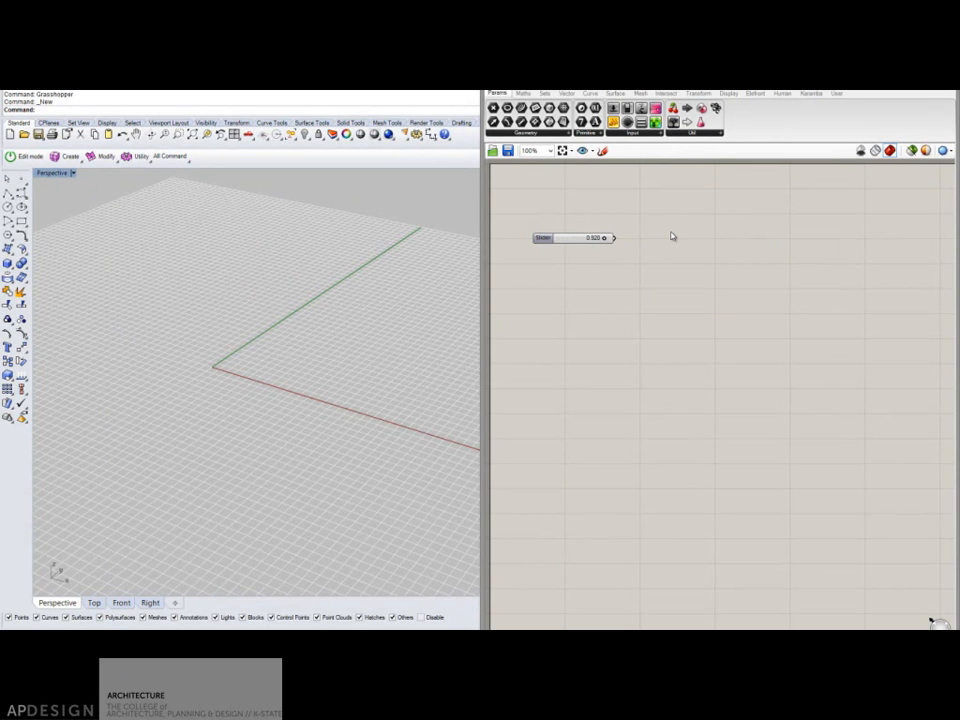
left_click(592, 237)
key("Delete")
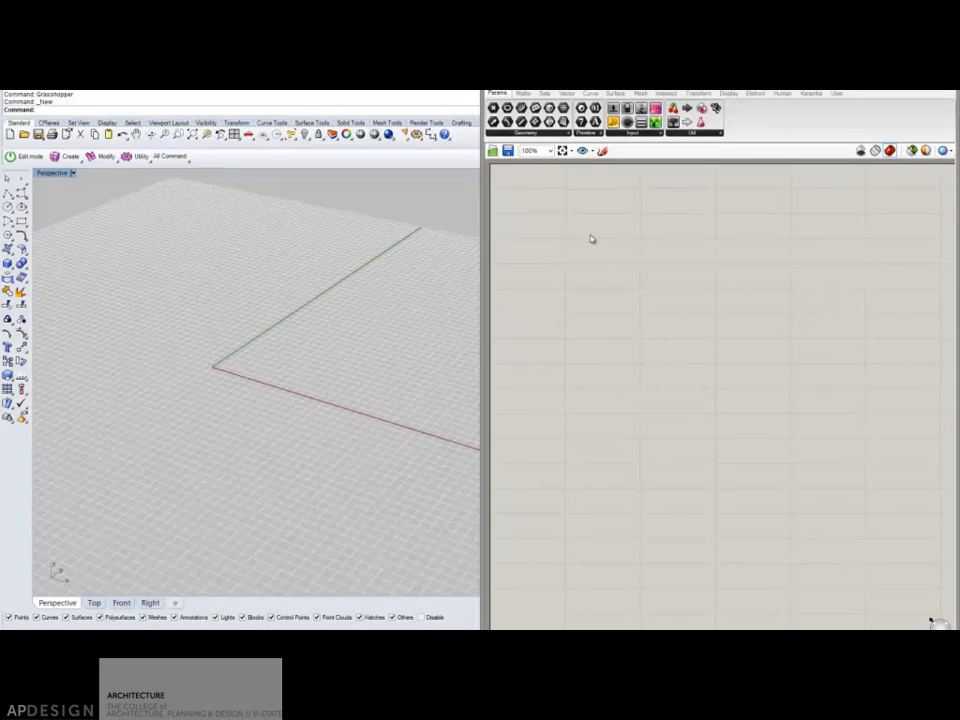
Examine the available Input and Maths components and the List, Sequence, Sets, Text and Tree component groups for data handling.
left_click(619, 134)
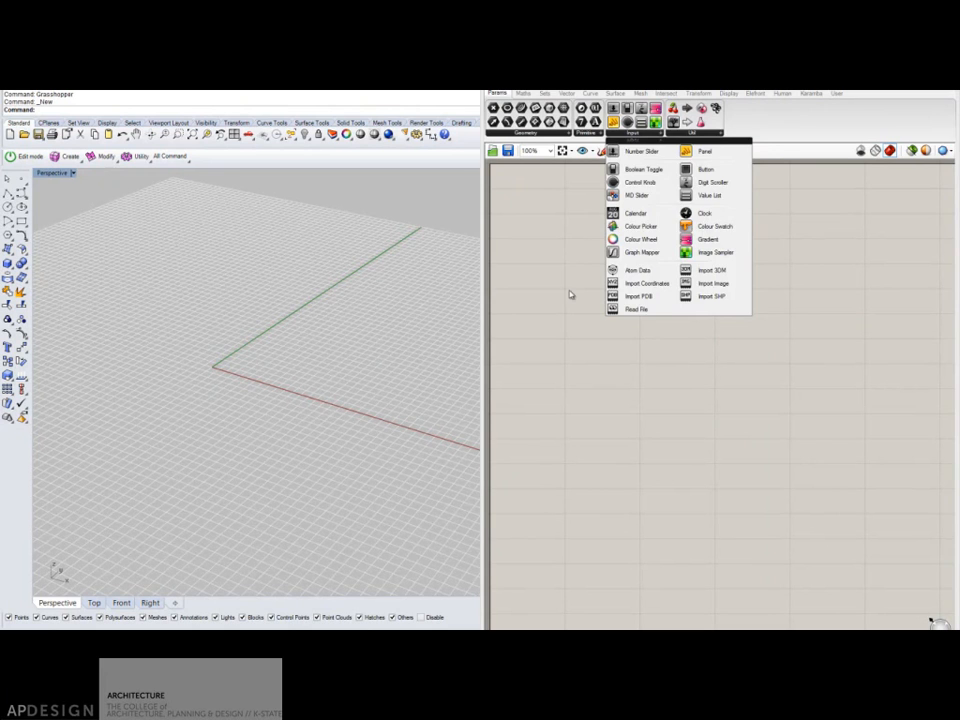
left_click(523, 93)
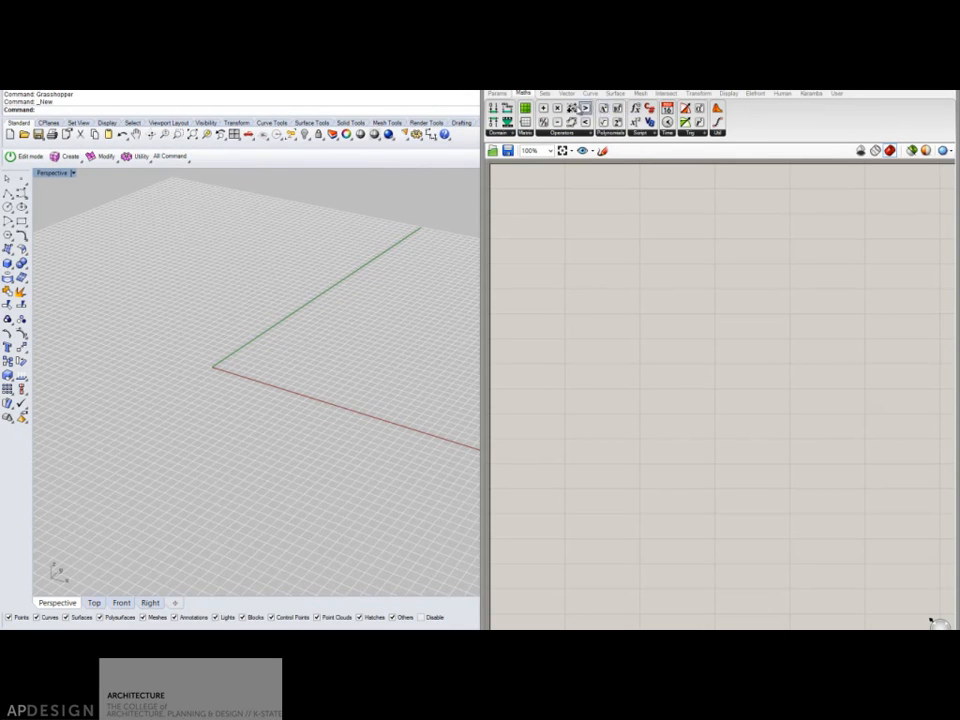
left_click(546, 94)
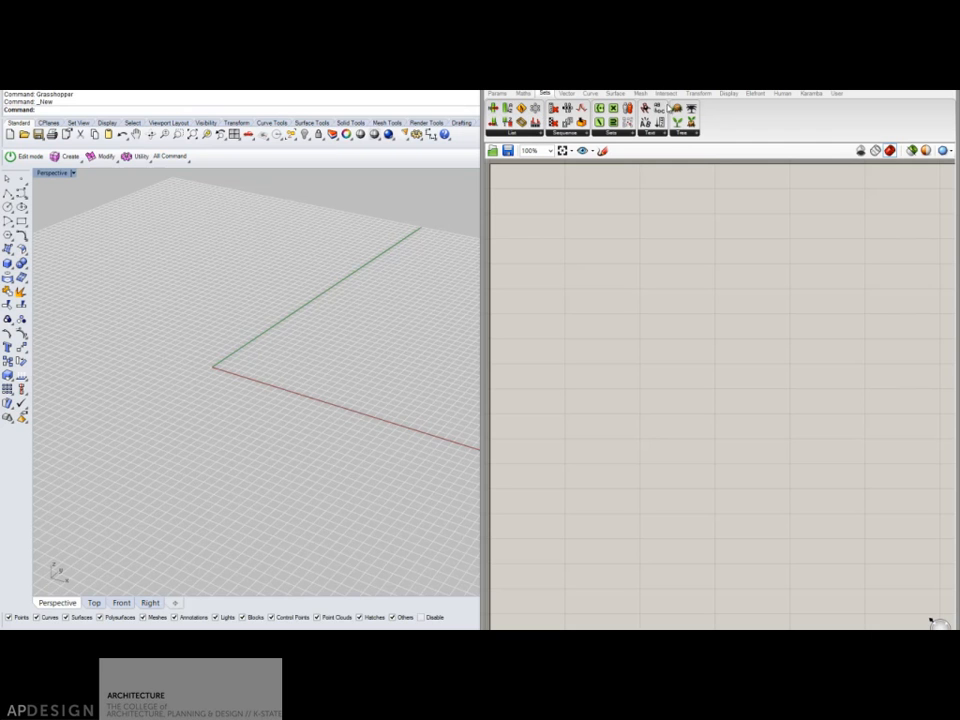
left_click(544, 132)
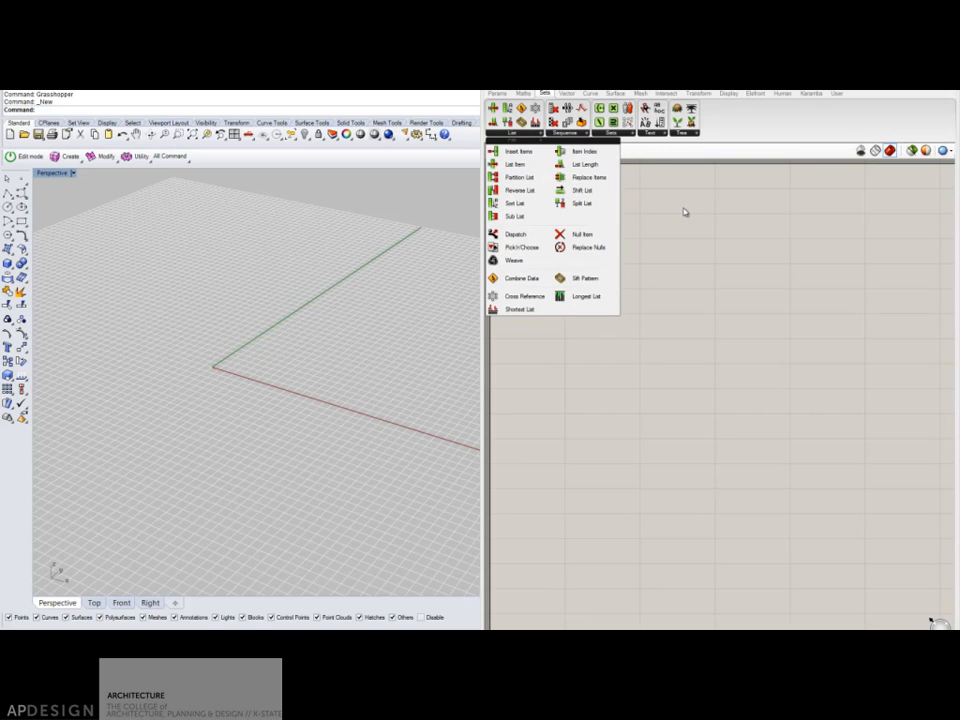
left_click(566, 132)
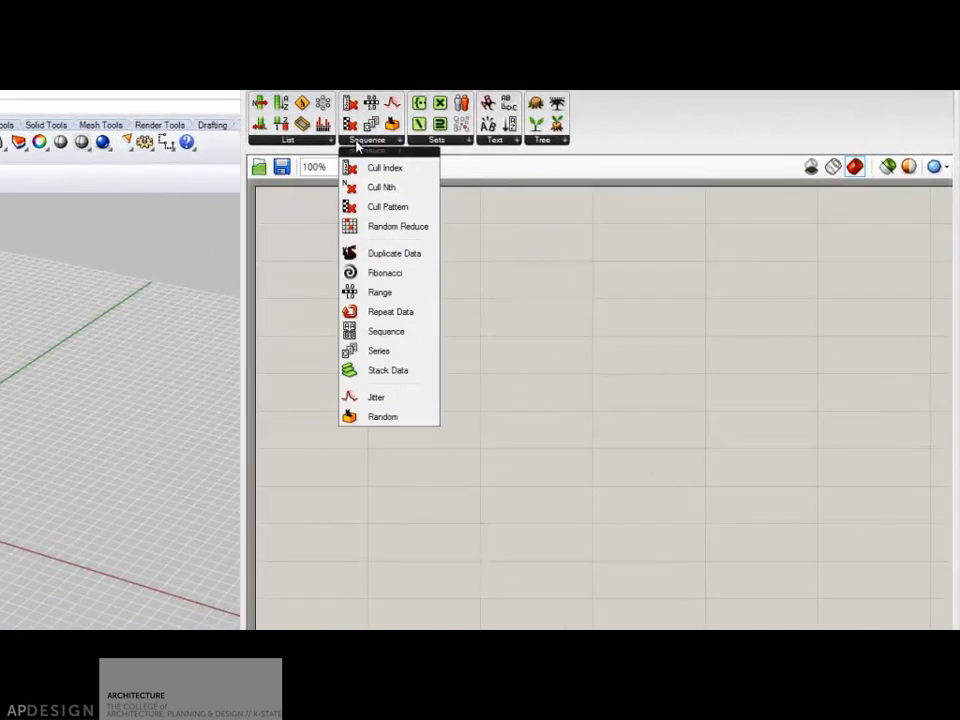
left_click(313, 142)
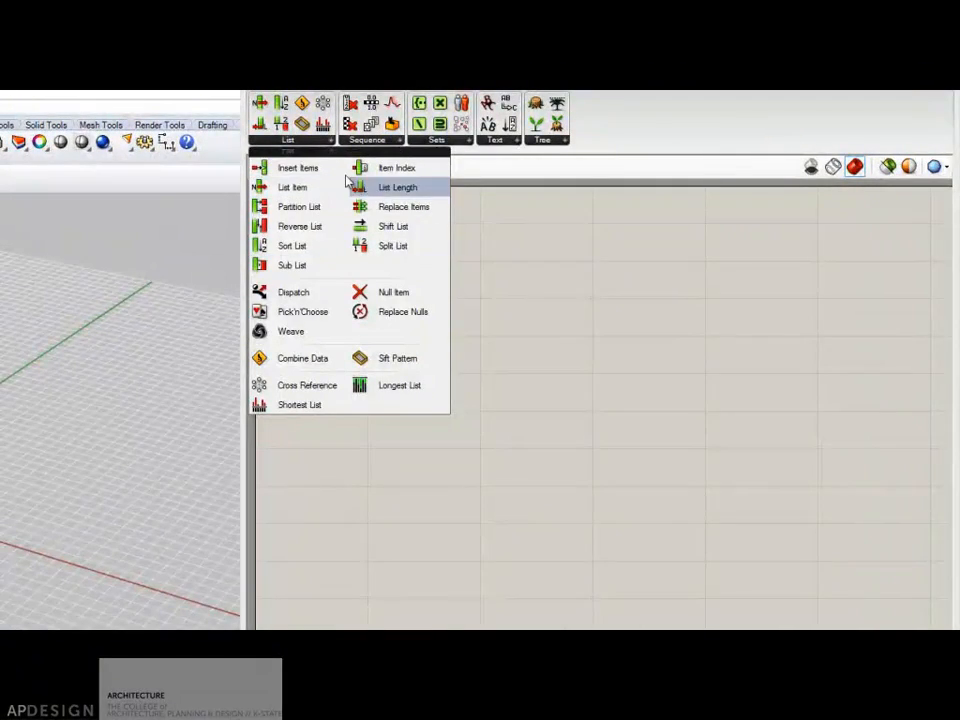
left_click(400, 140)
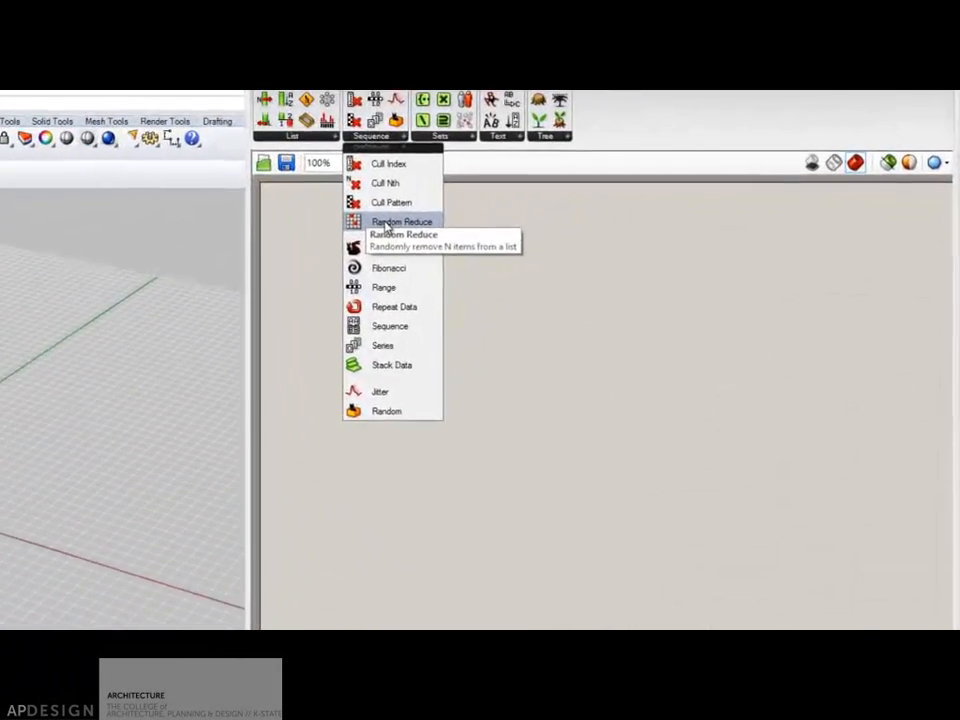
left_click(449, 145)
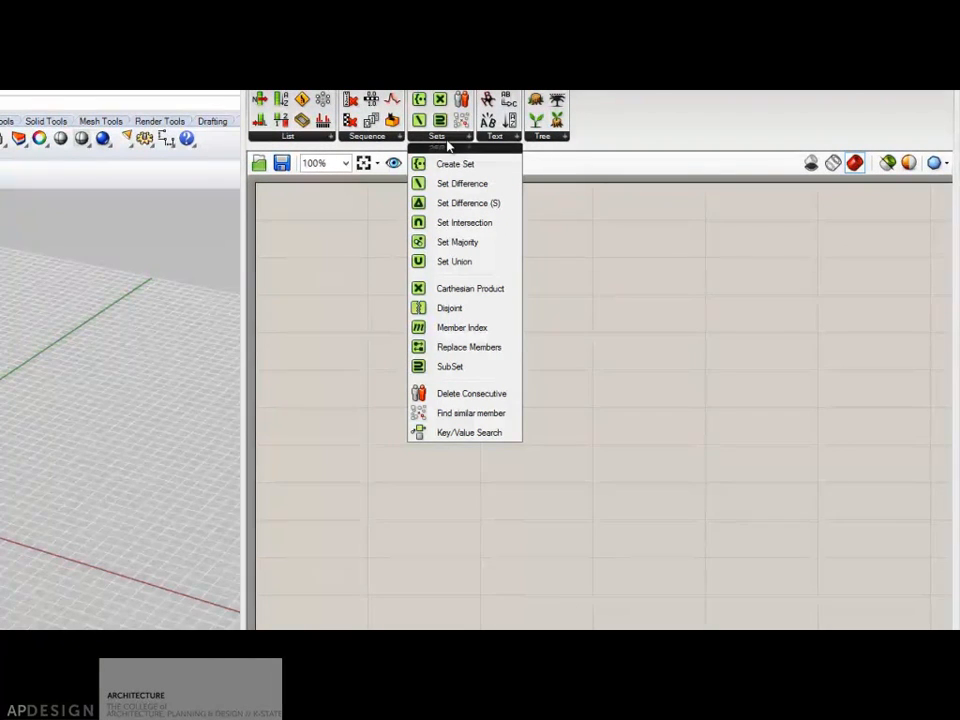
left_click(497, 140)
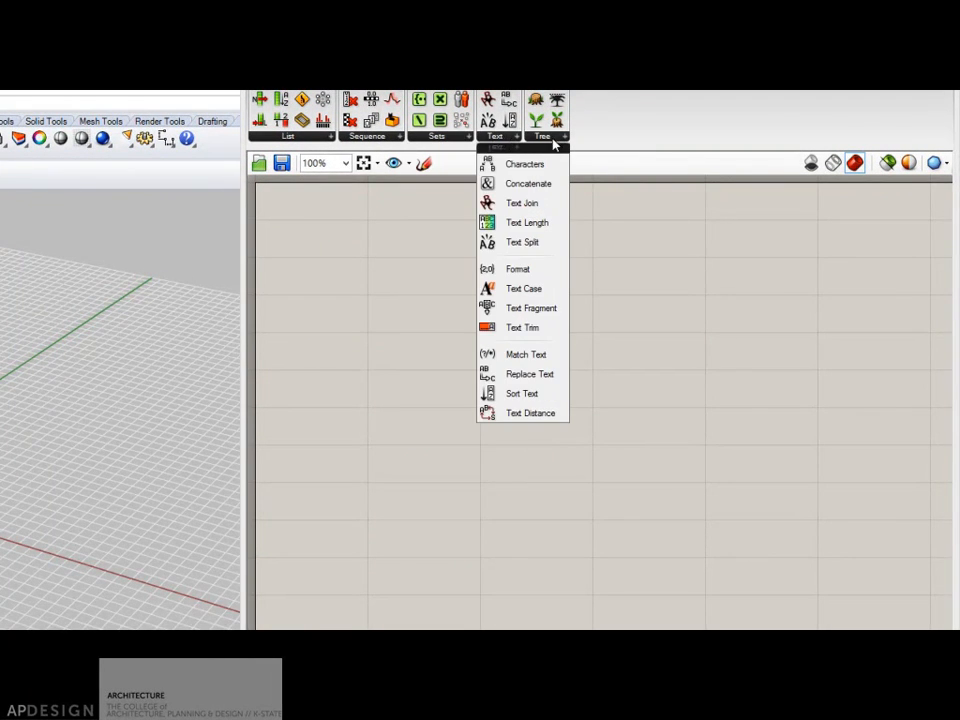
left_click(554, 141)
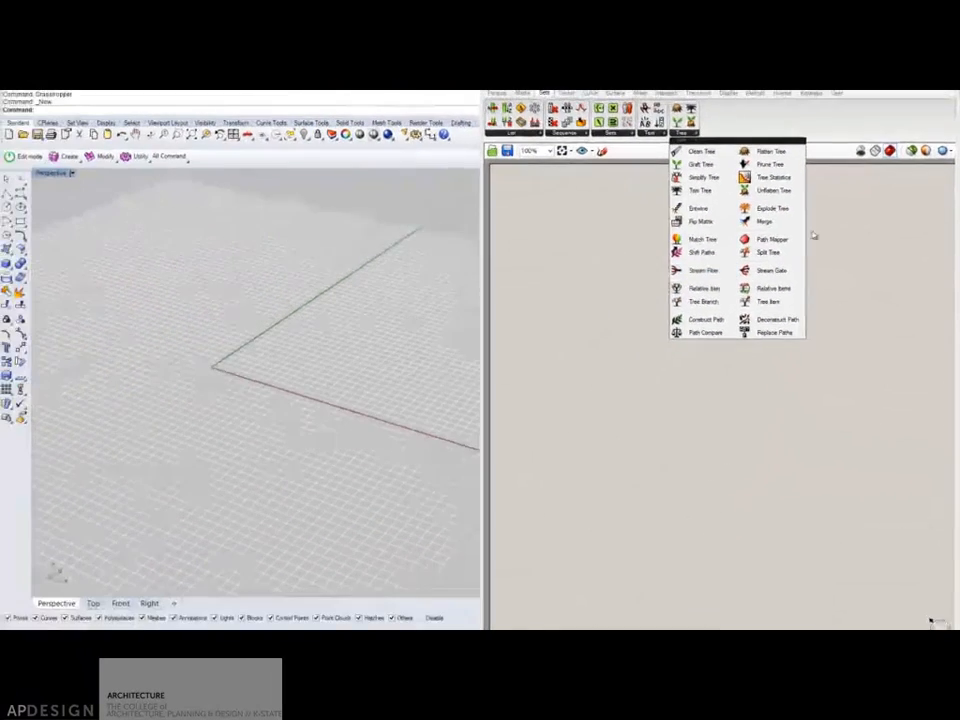
Examine the Vector components for grids, planes, points and vectors.
left_click(569, 93)
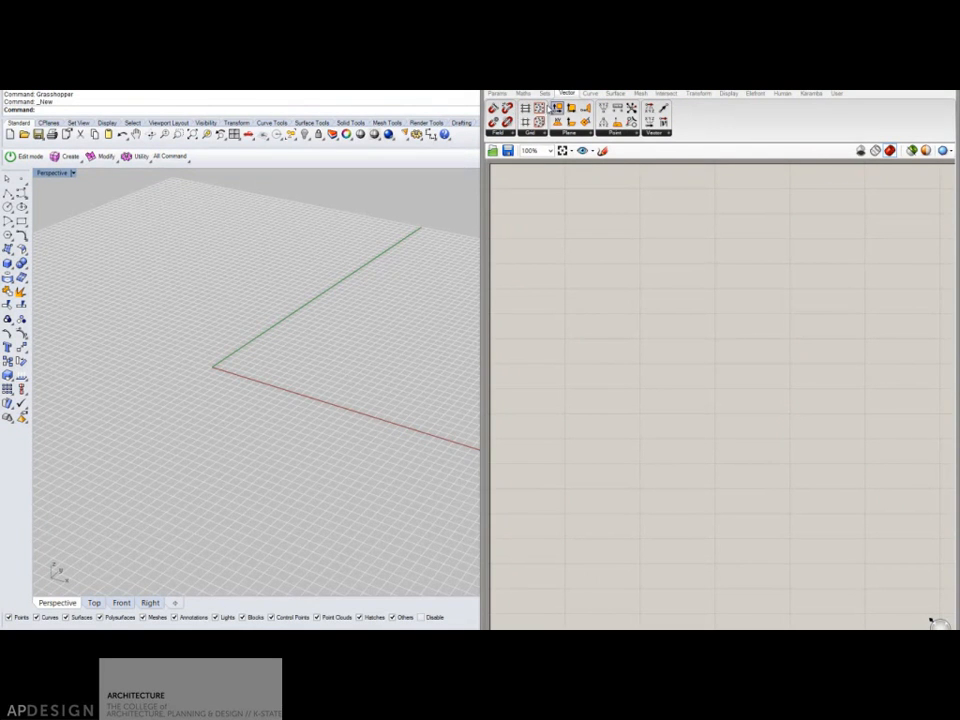
left_click(530, 134)
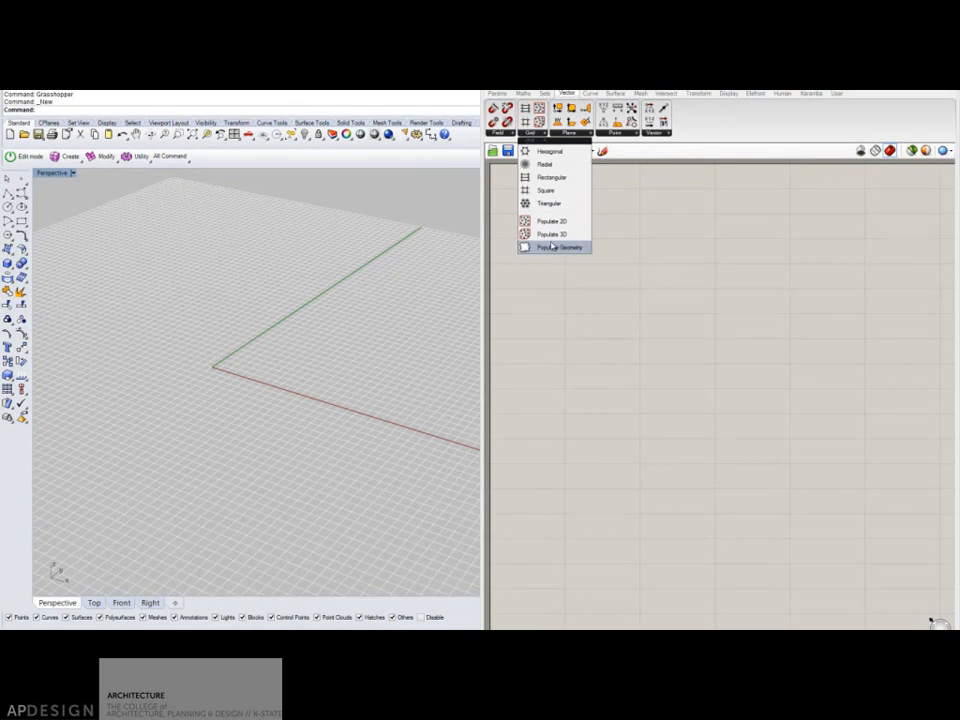
left_click(569, 132)
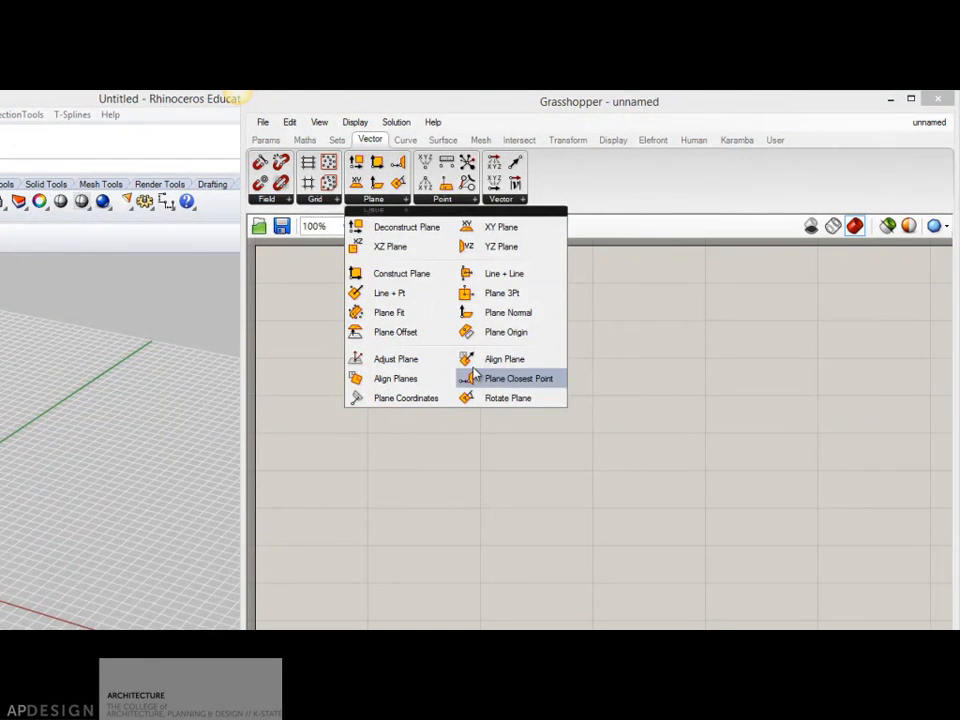
left_click(443, 197)
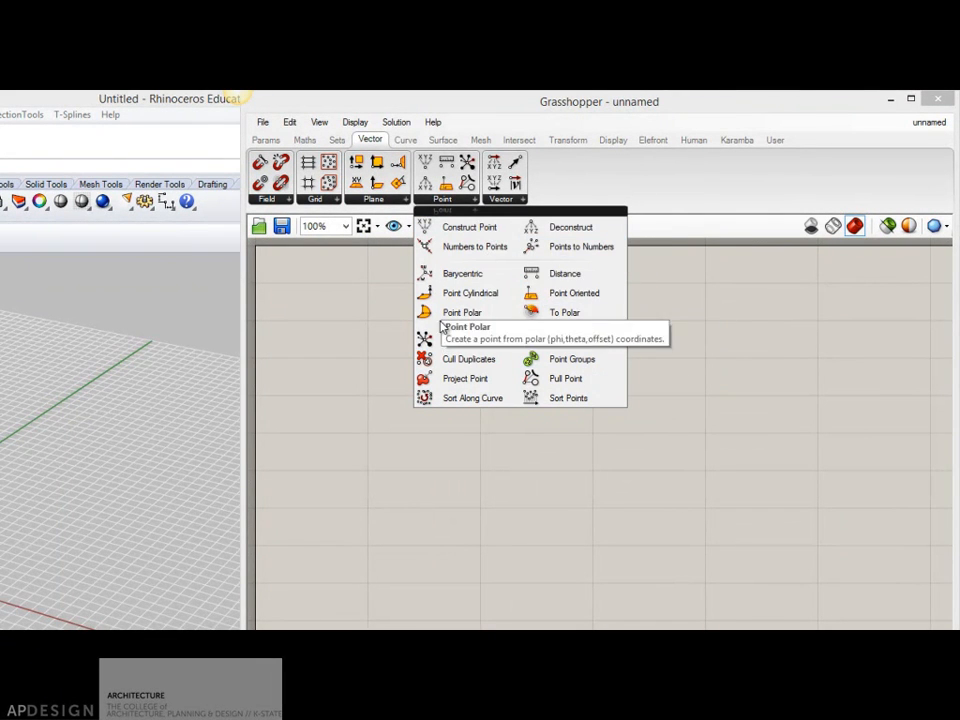
left_click(503, 203)
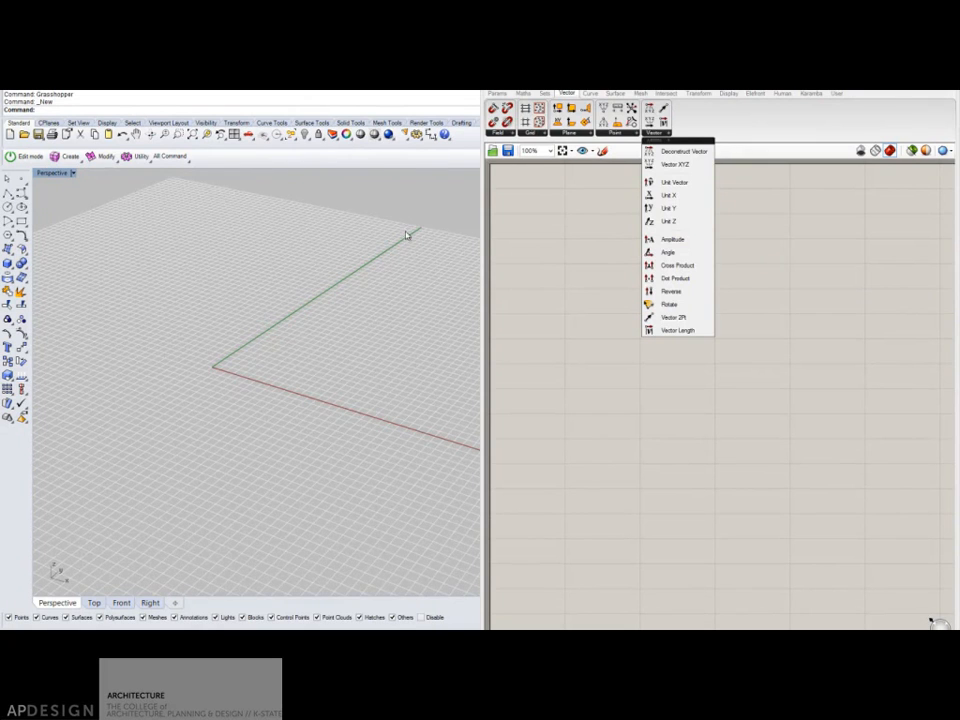
Examine the Curve components for primitives, splines, analysis and utilities, including Polygon and Offset.
left_click(589, 93)
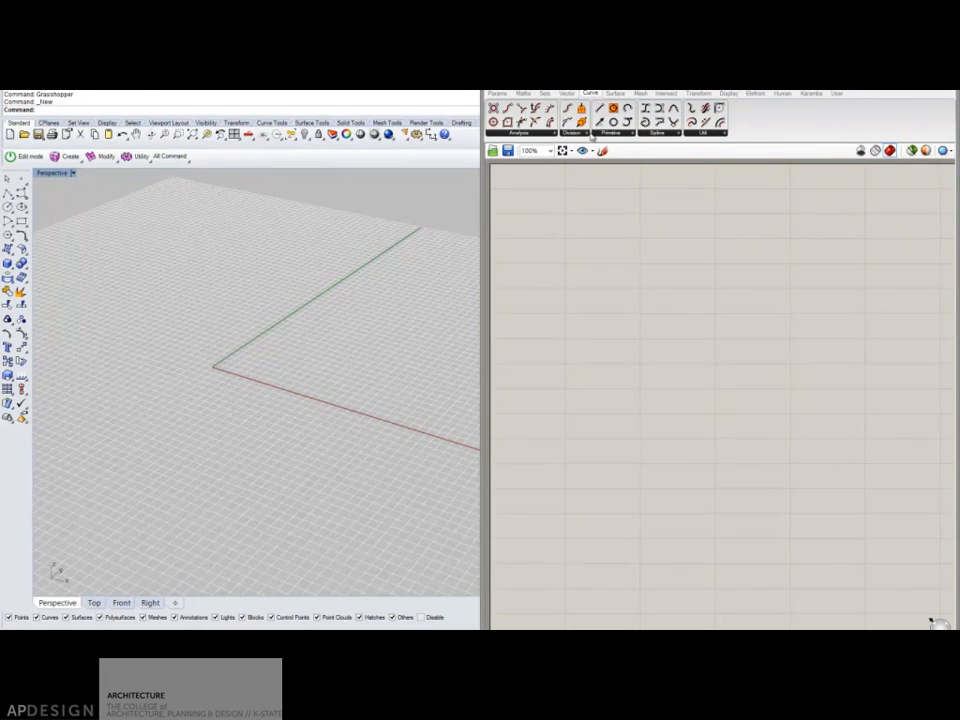
left_click(605, 134)
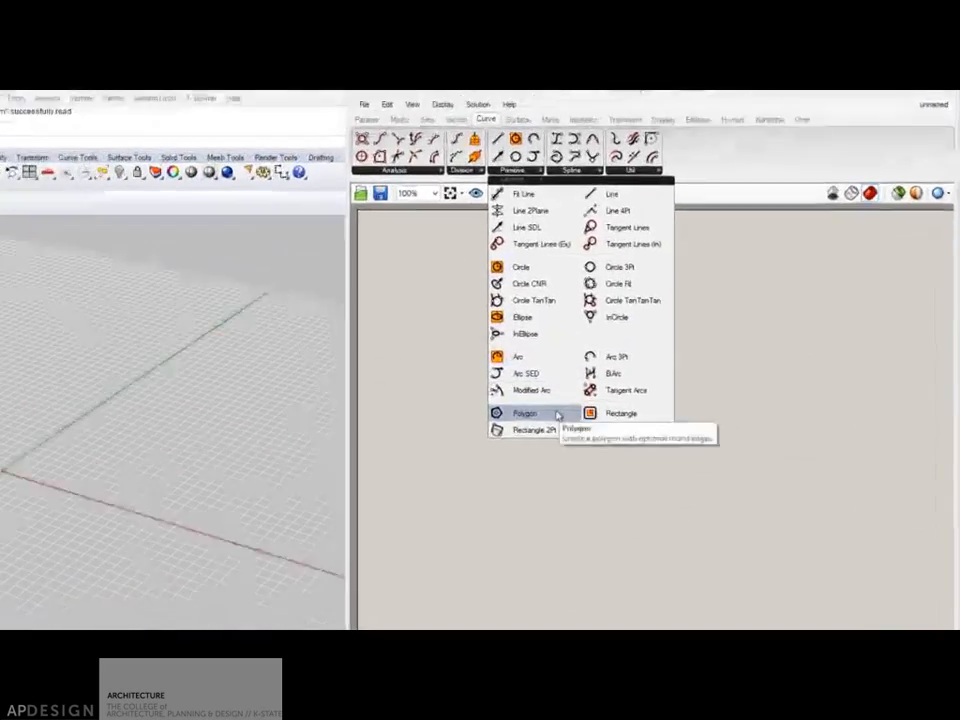
left_click(571, 171)
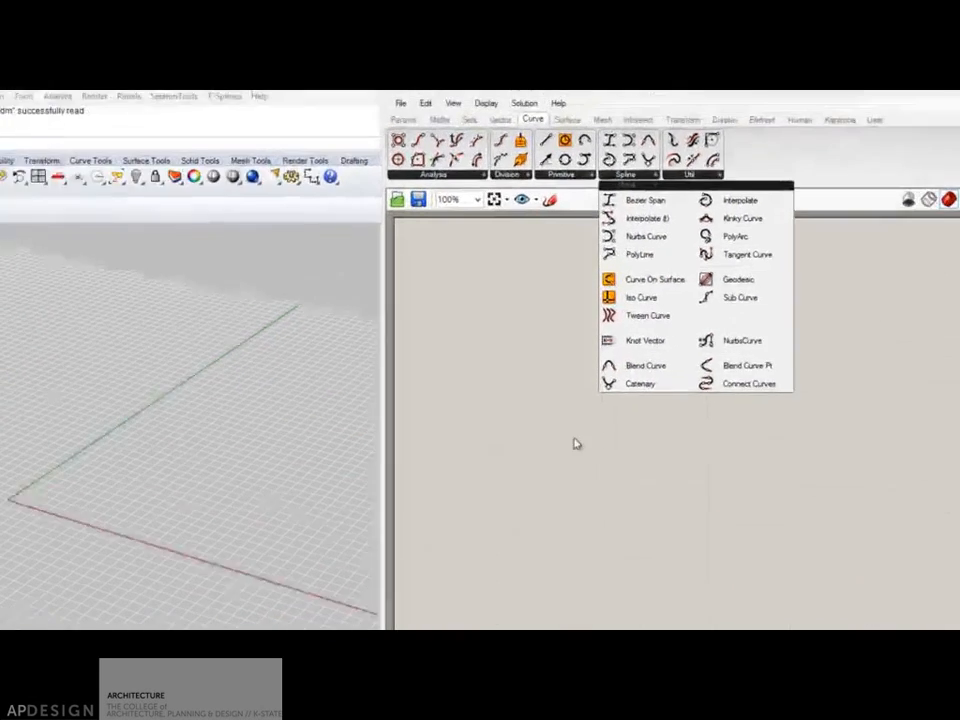
left_click(686, 188)
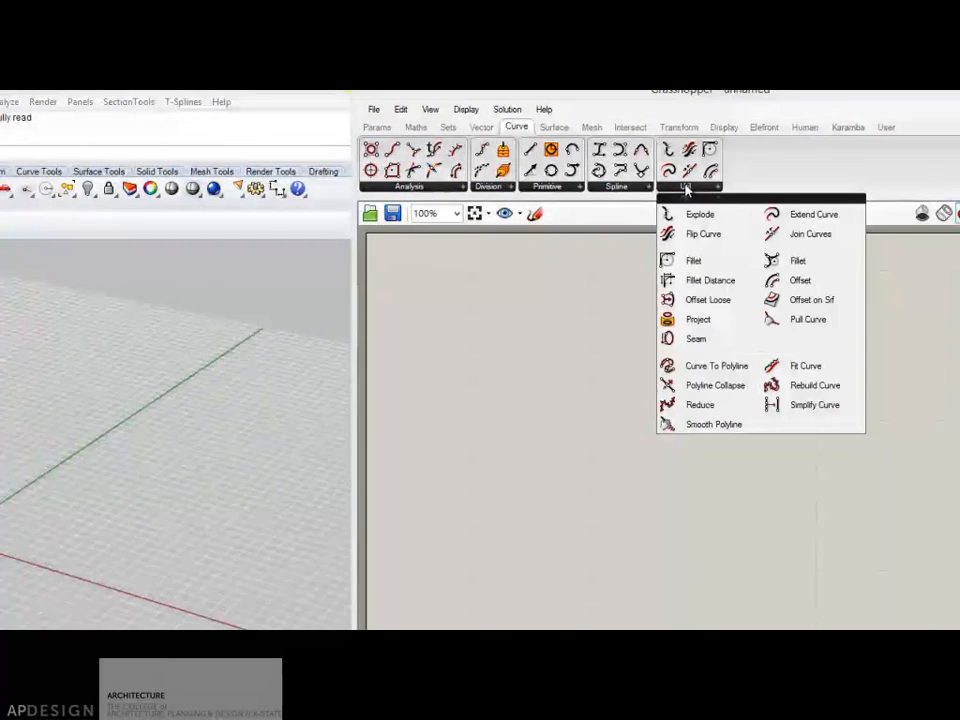
left_click(438, 185)
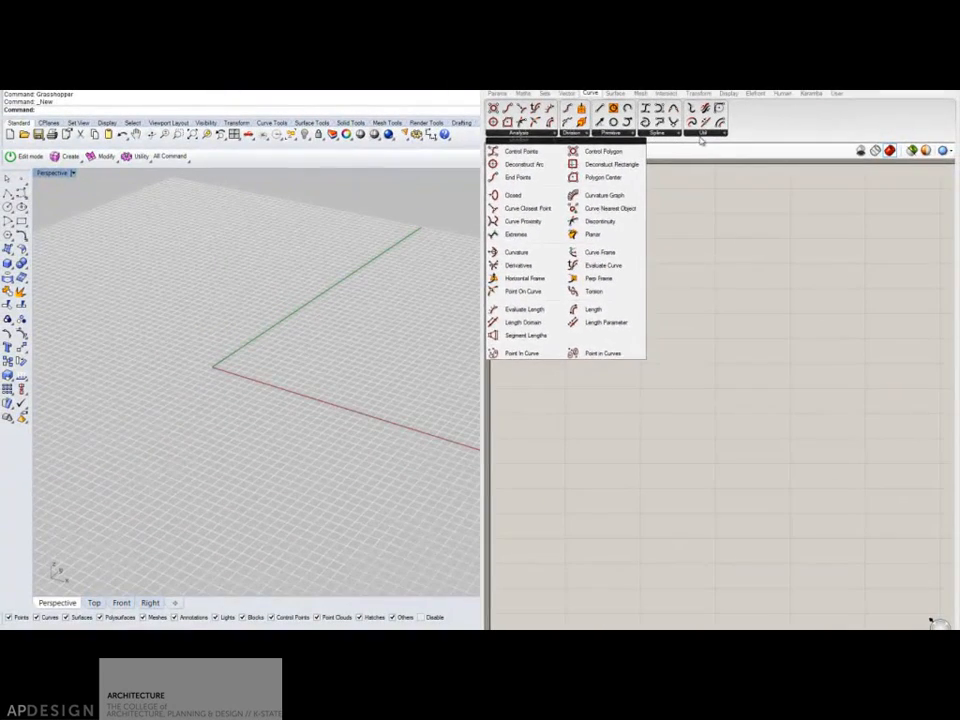
left_click(712, 149)
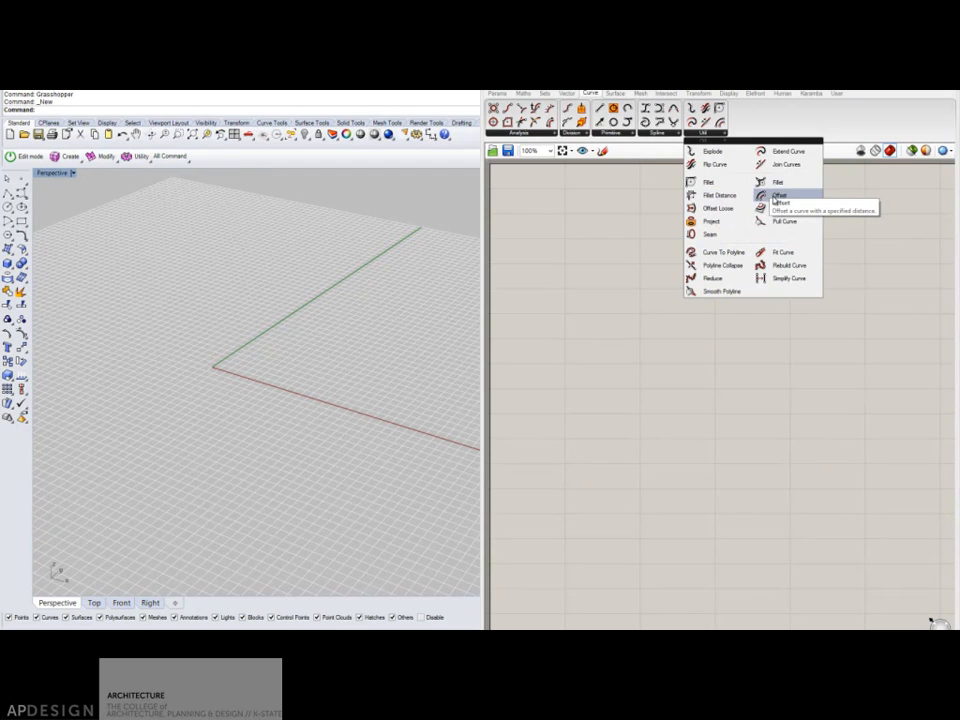
Examine the Surface and Mesh components and the Mathematical and Physical intersection components.
left_click(615, 93)
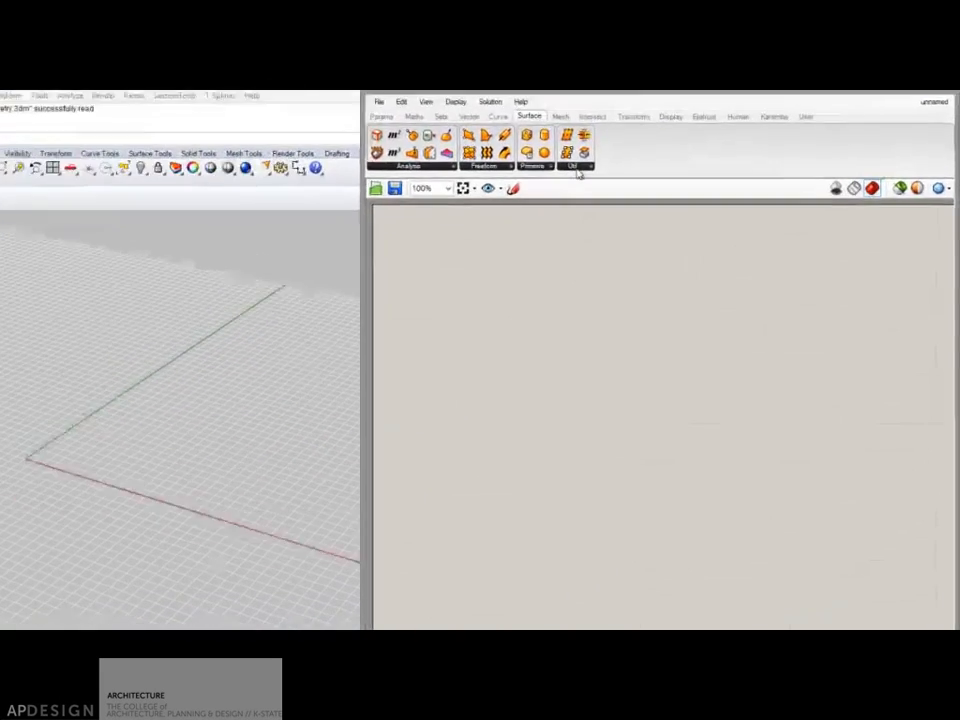
left_click(561, 117)
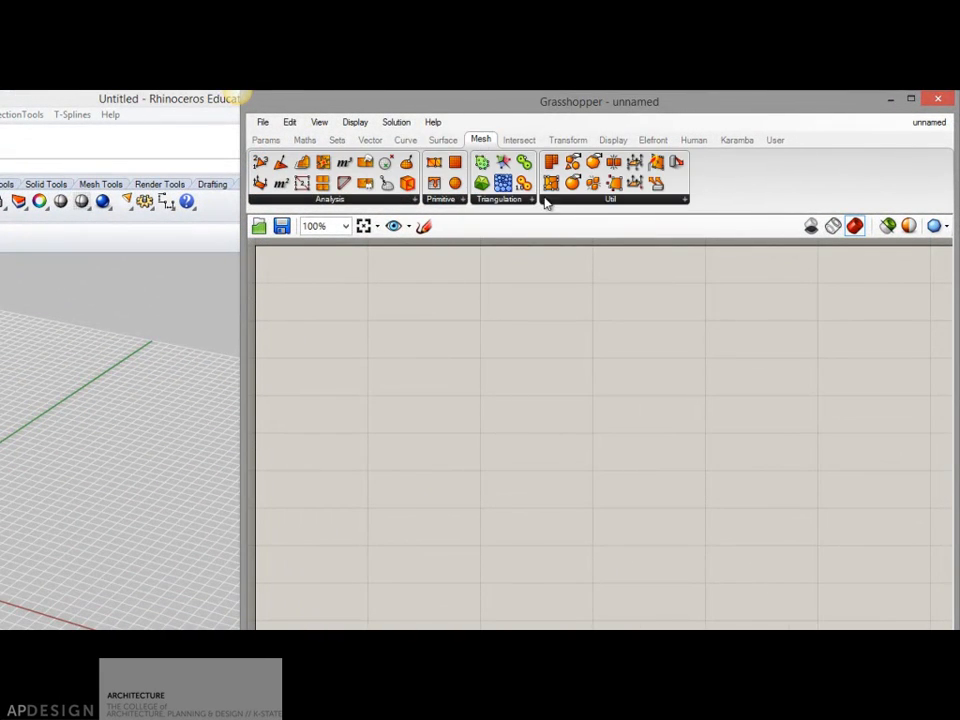
left_click(519, 143)
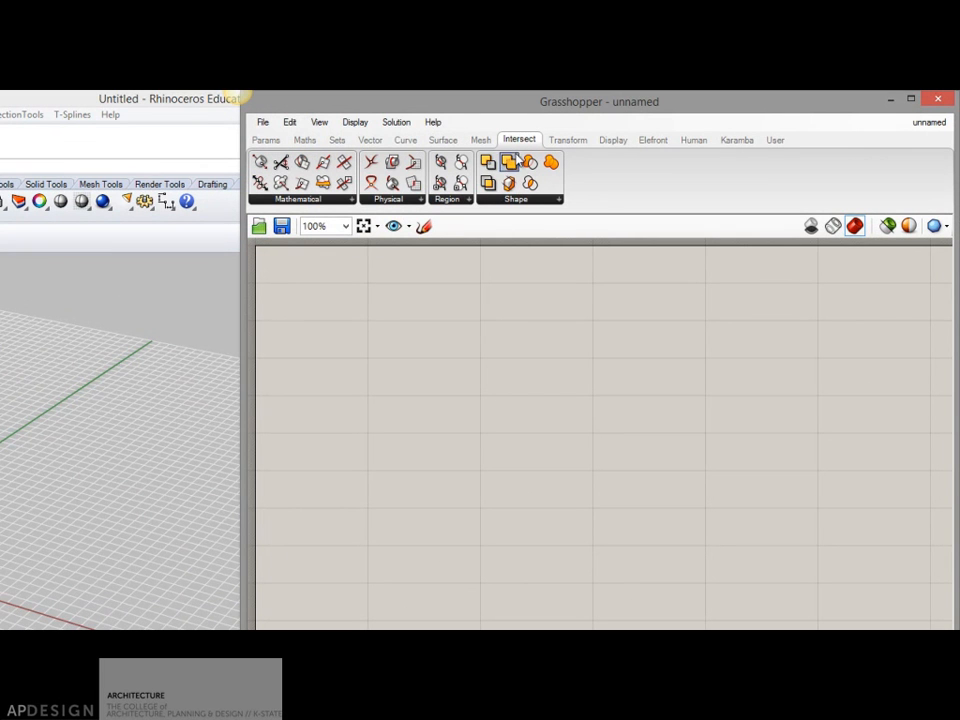
left_click(318, 200)
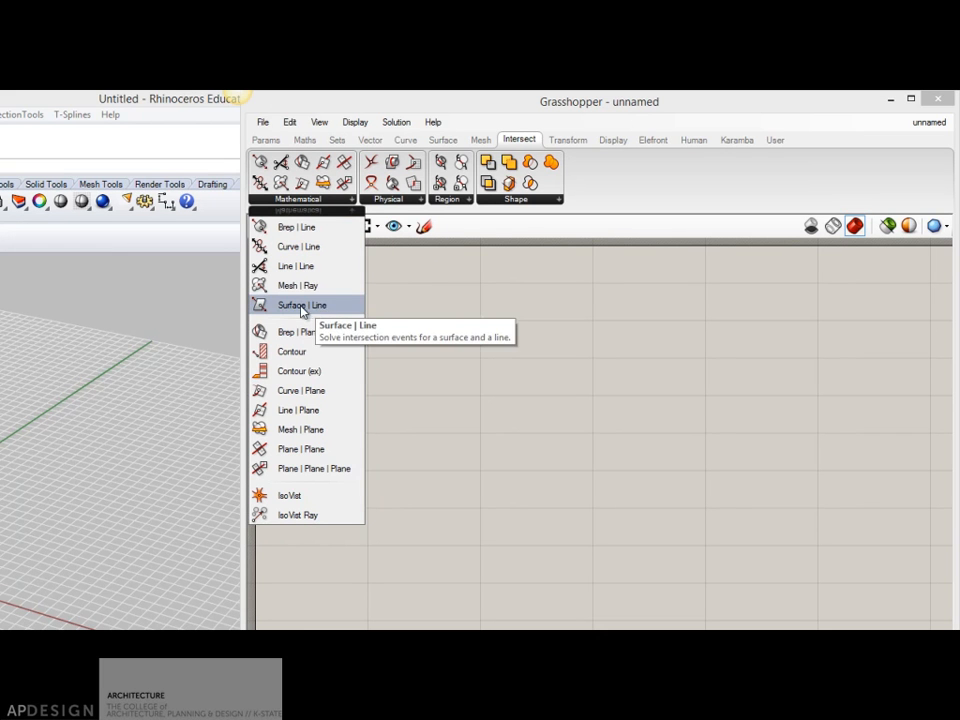
left_click(432, 189)
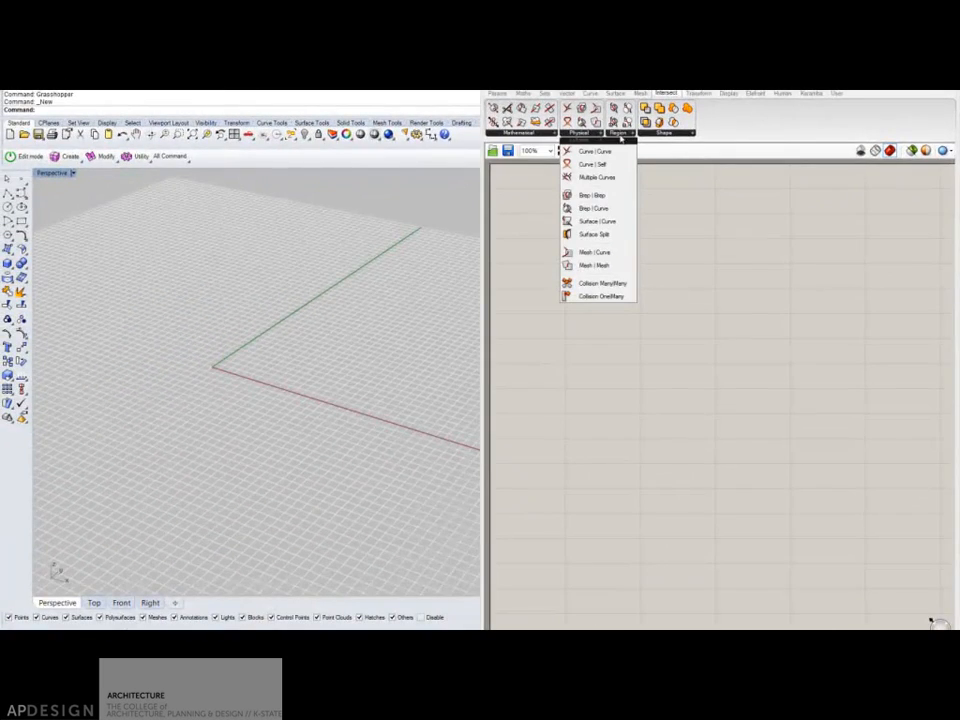
left_click(641, 133)
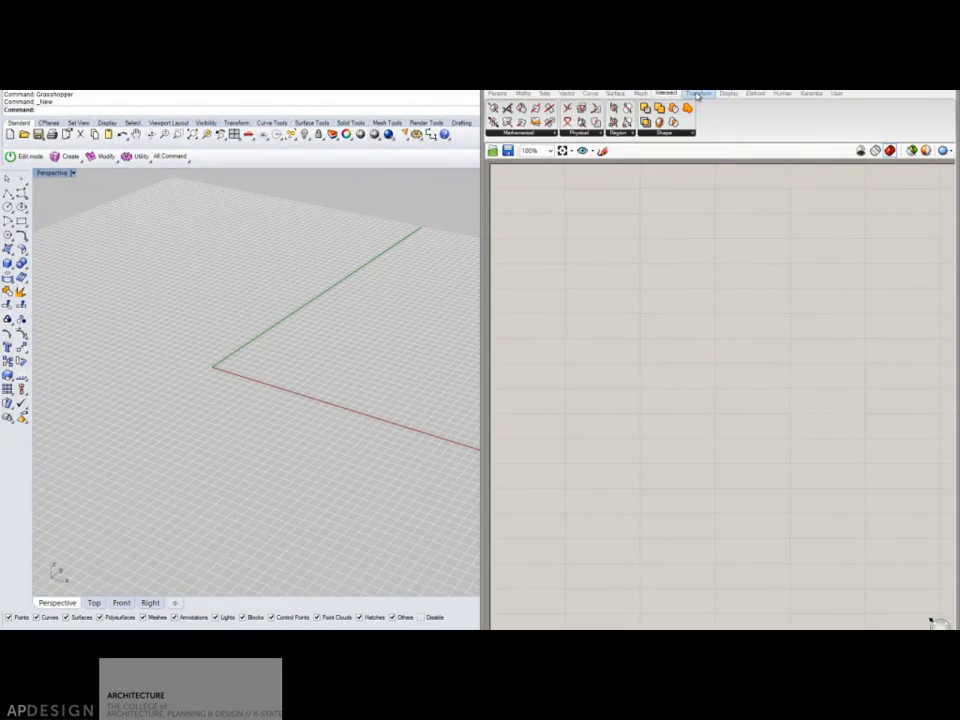
Examine the Transform components, including the Euclidean and Util groups, the Karamba plug-in overview and the Display components.
left_click(698, 93)
left_click(516, 134)
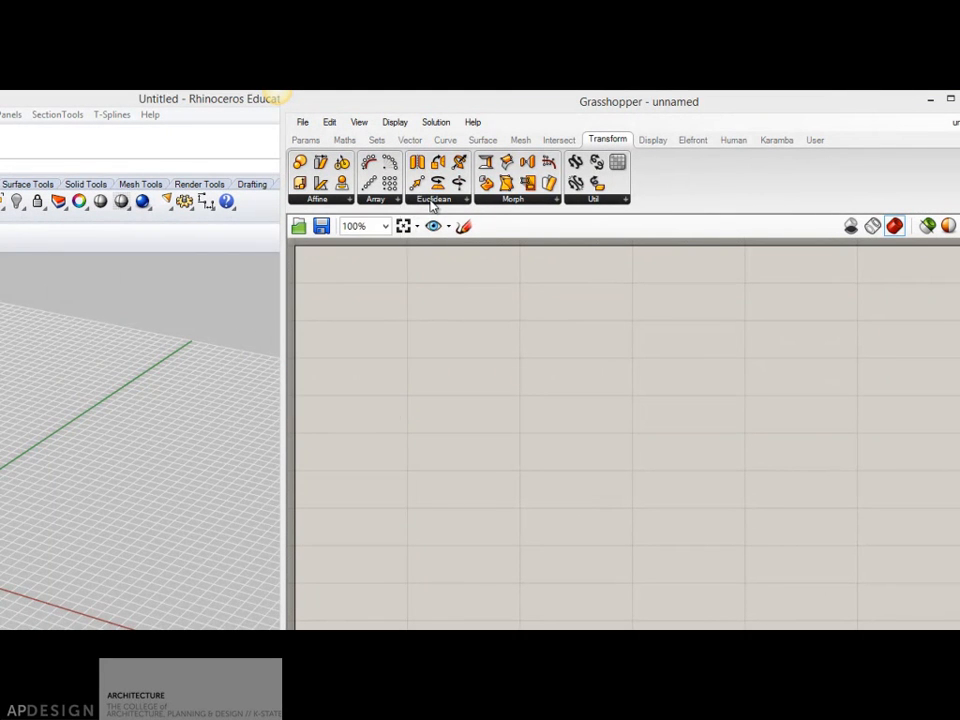
left_click(429, 200)
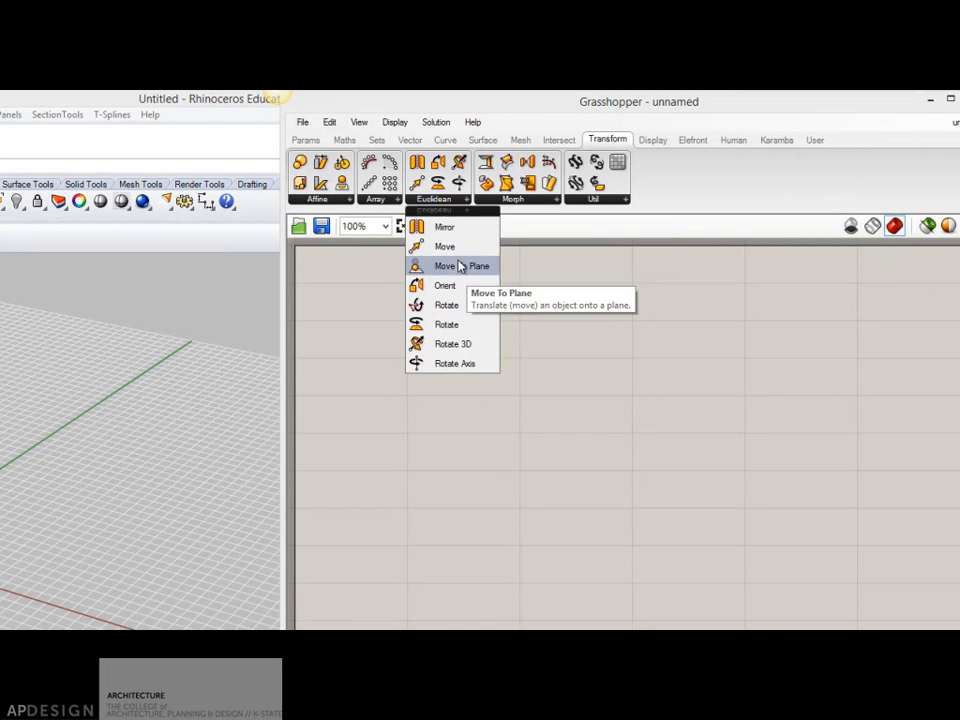
left_click(597, 200)
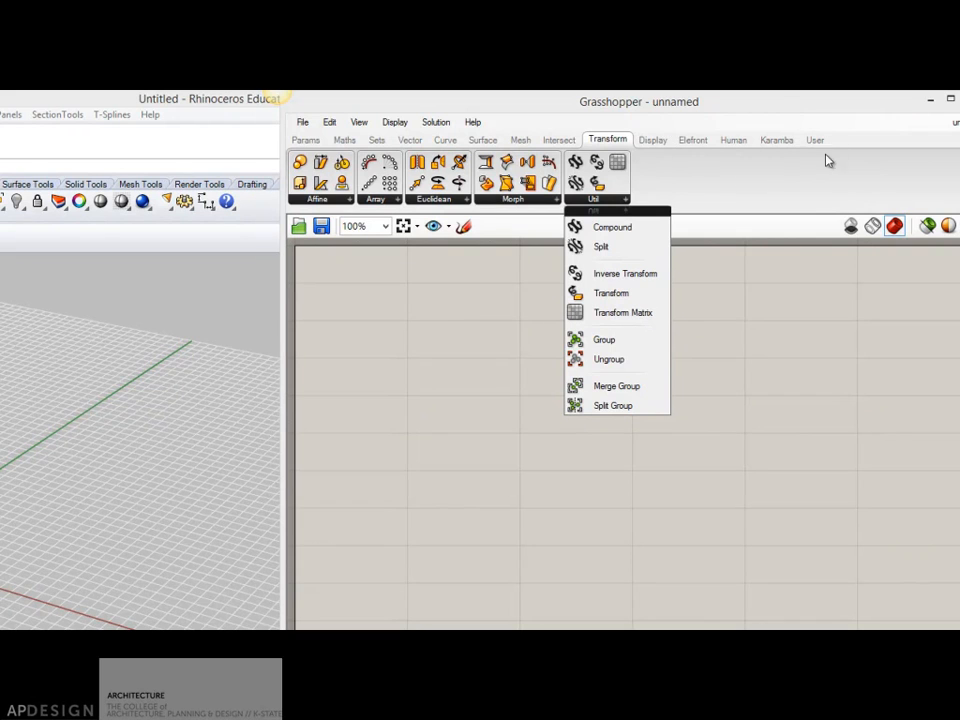
mouse_move(653, 141)
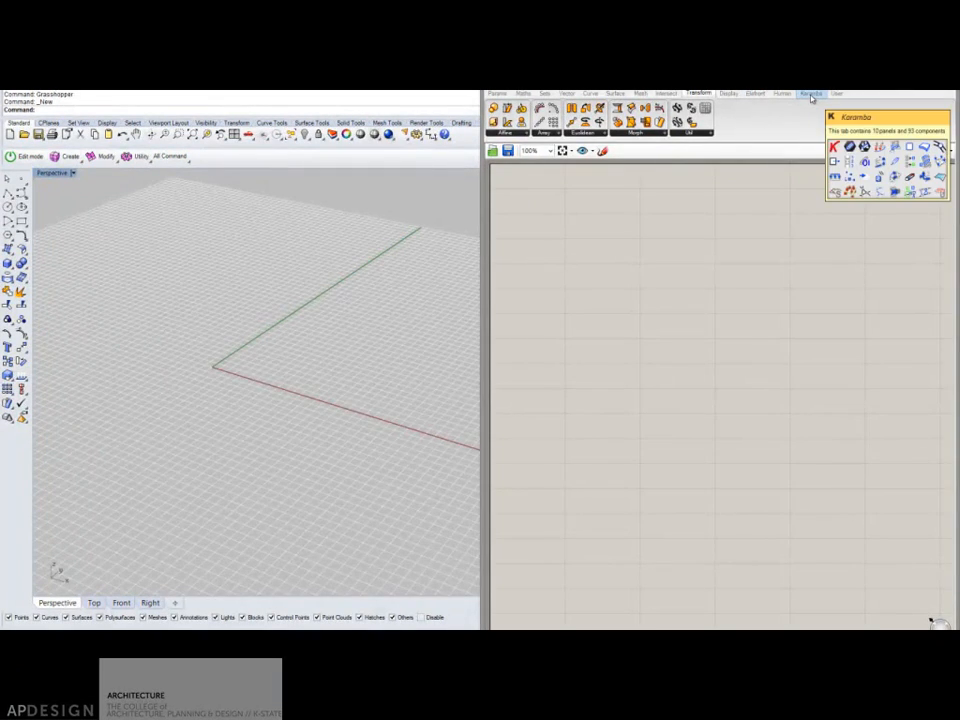
mouse_move(780, 95)
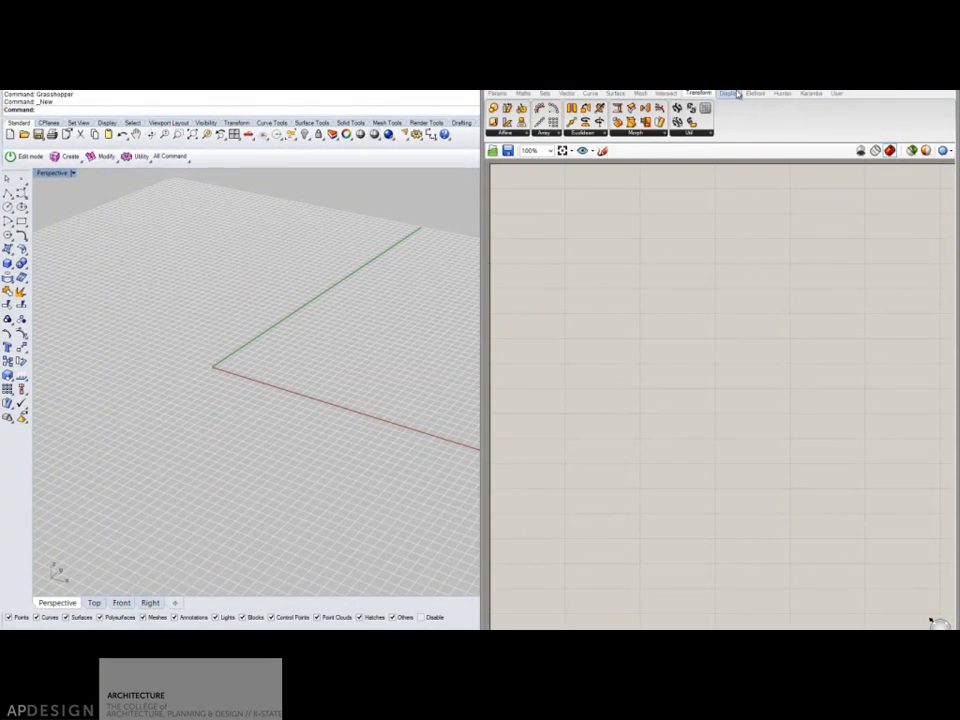
left_click(729, 94)
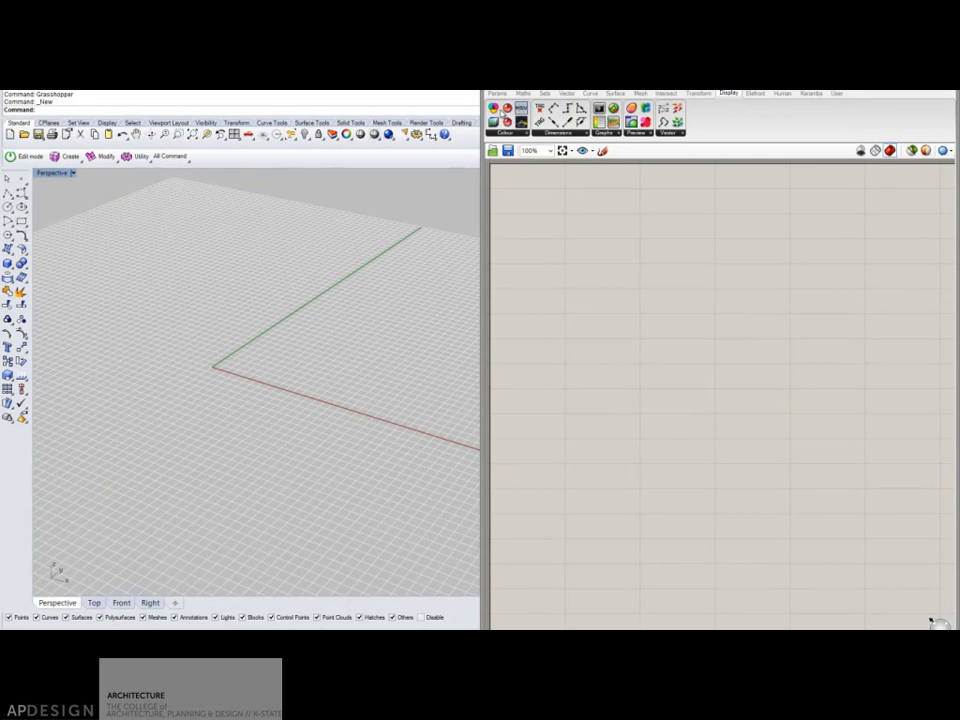